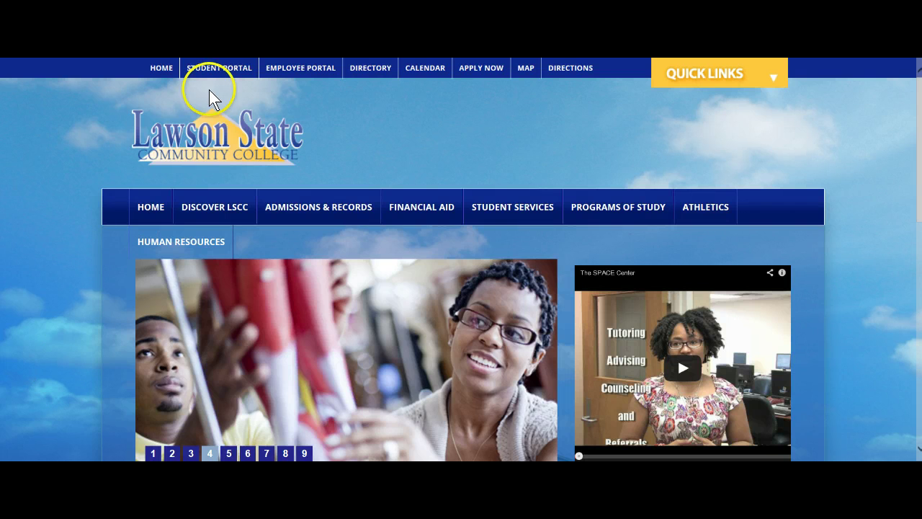
- Open the college's Student Portal page
{"action": "left_click", "coordinate": [213, 68]}
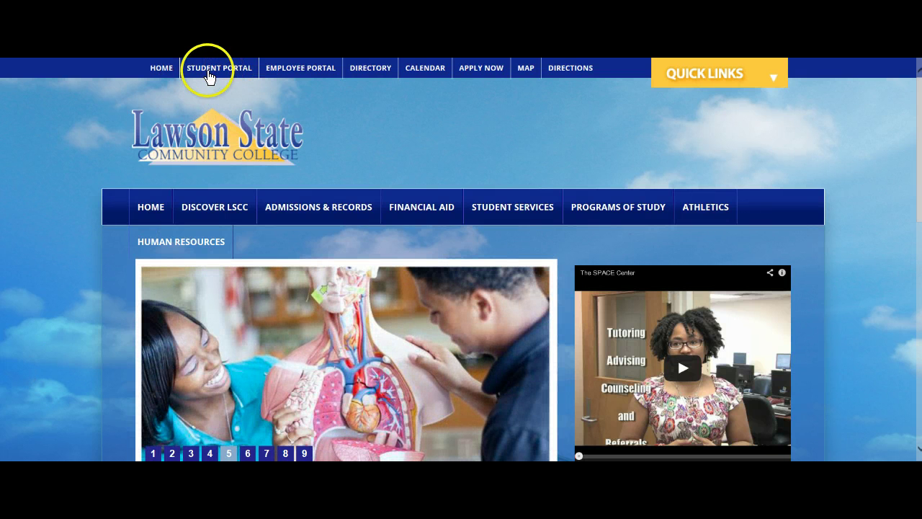
{"action": "left_click", "coordinate": [211, 74]}
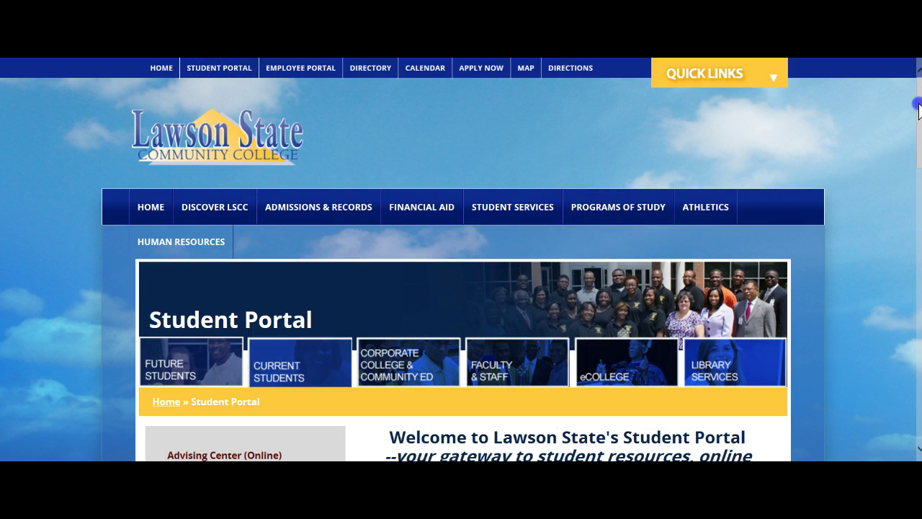
- Look through the Student Portal's resource icons, from Blackboard and Class Schedules to the surveys and online e-forms
{"action": "scroll", "coordinate": [906, 100], "scroll_direction": "down", "scroll_amount": 3}
{"action": "scroll", "coordinate": [461, 259], "scroll_direction": "down", "scroll_amount": 3}
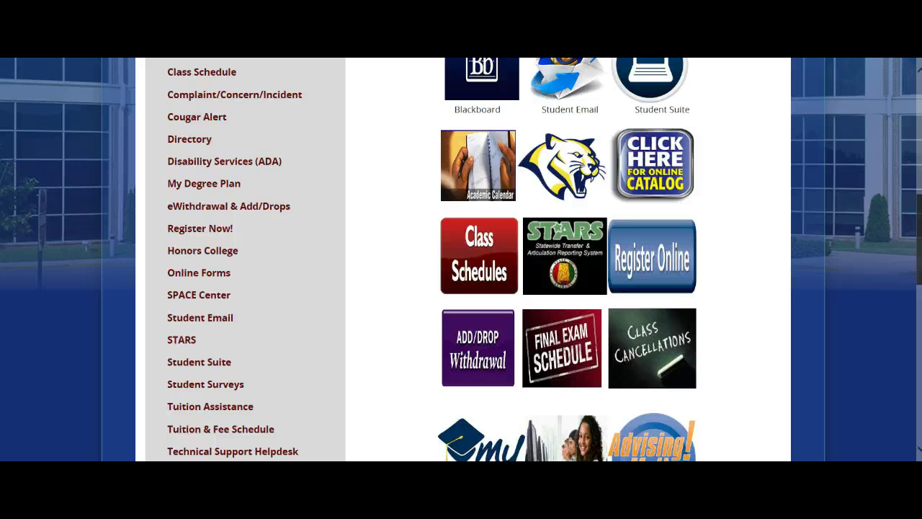
{"action": "left_click_drag", "start_coordinate": [919, 239], "coordinate": [920, 262]}
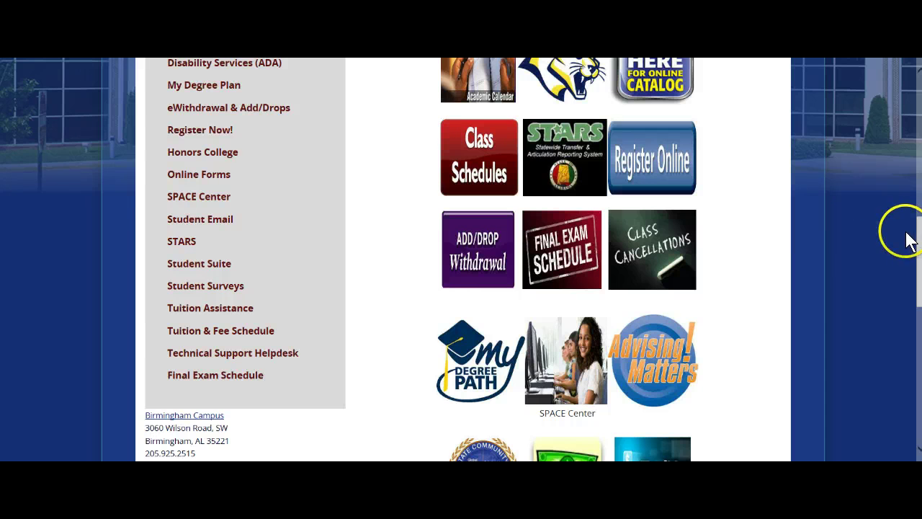
{"action": "left_click_drag", "start_coordinate": [917, 235], "coordinate": [918, 249]}
{"action": "left_click", "coordinate": [465, 178]}
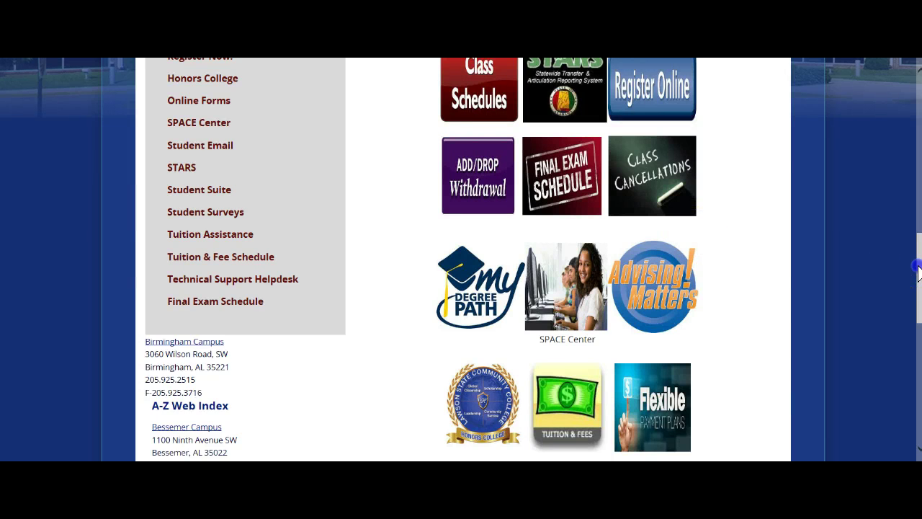
{"action": "left_click_drag", "start_coordinate": [918, 270], "coordinate": [911, 300]}
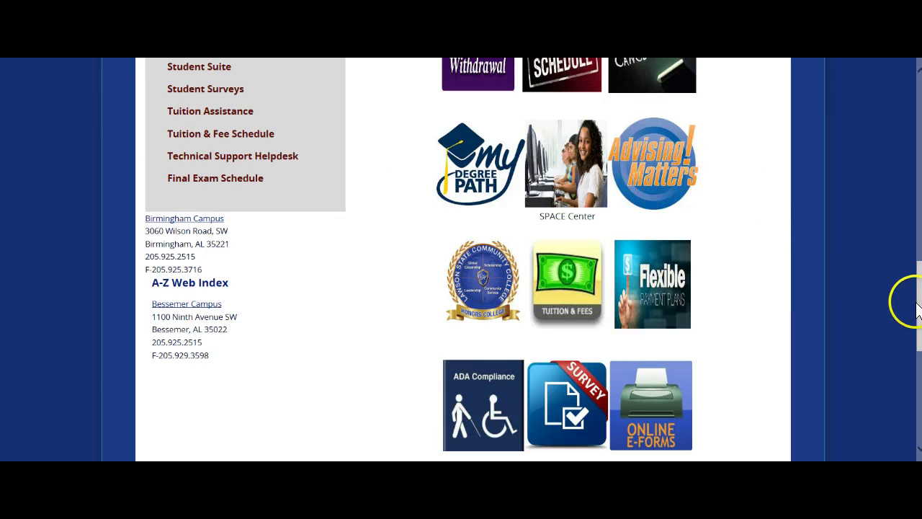
{"action": "scroll", "coordinate": [916, 306], "scroll_direction": "up", "scroll_amount": 5}
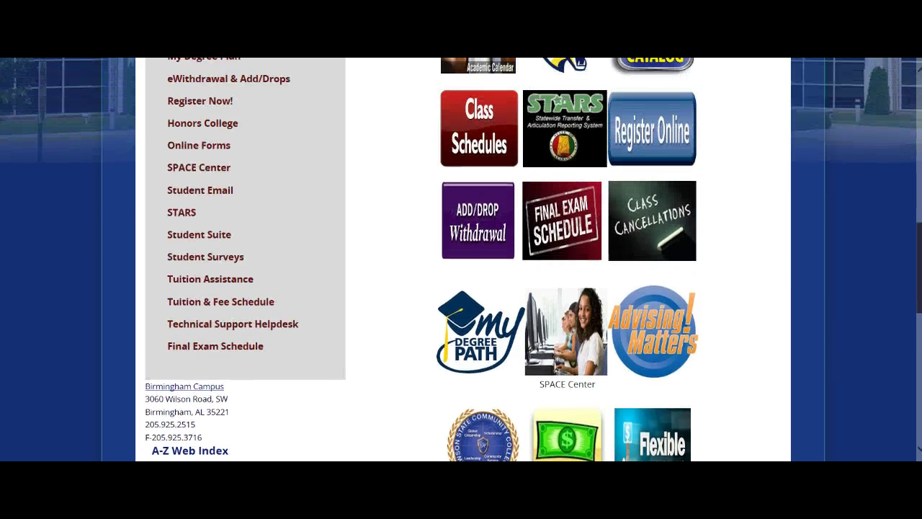
{"action": "mouse_move", "coordinate": [919, 269]}
{"action": "left_mouse_down"}
{"action": "mouse_move", "coordinate": [918, 253]}
{"action": "mouse_move", "coordinate": [918, 268]}
{"action": "left_mouse_up"}
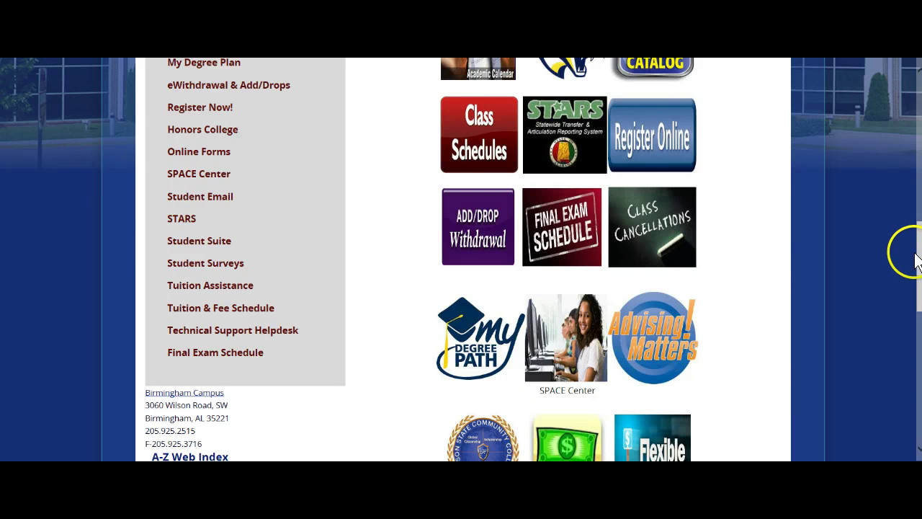
{"action": "left_click_drag", "start_coordinate": [920, 257], "coordinate": [920, 232]}
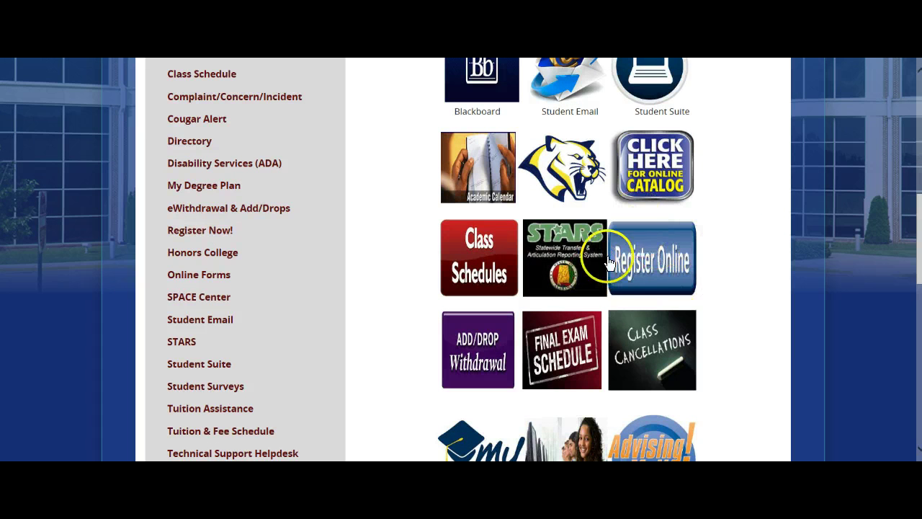
- Open the Class Schedules page and go to the course selection form for SU13-2014
{"action": "left_click", "coordinate": [497, 250]}
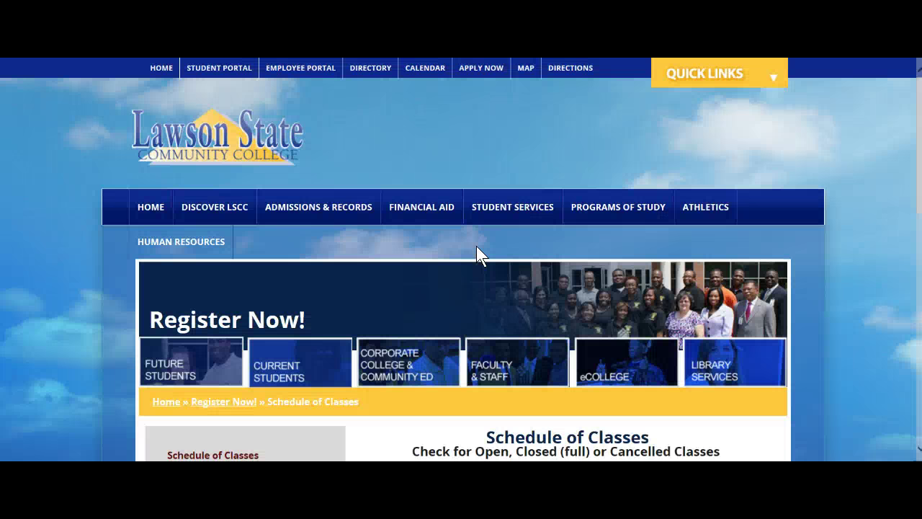
{"action": "mouse_move", "coordinate": [919, 126]}
{"action": "left_mouse_down"}
{"action": "mouse_move", "coordinate": [918, 255]}
{"action": "mouse_move", "coordinate": [919, 243]}
{"action": "left_mouse_up"}
{"action": "left_click", "coordinate": [563, 178]}
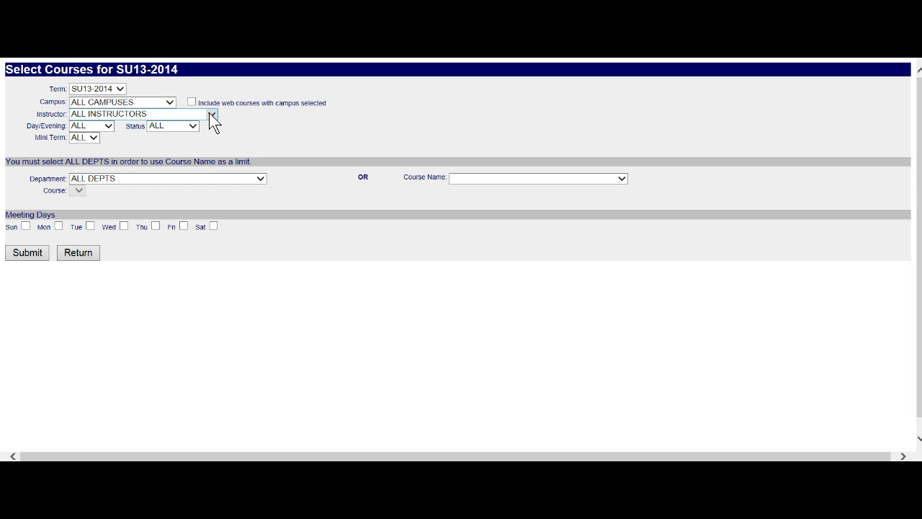
{"action": "left_click", "coordinate": [213, 114]}
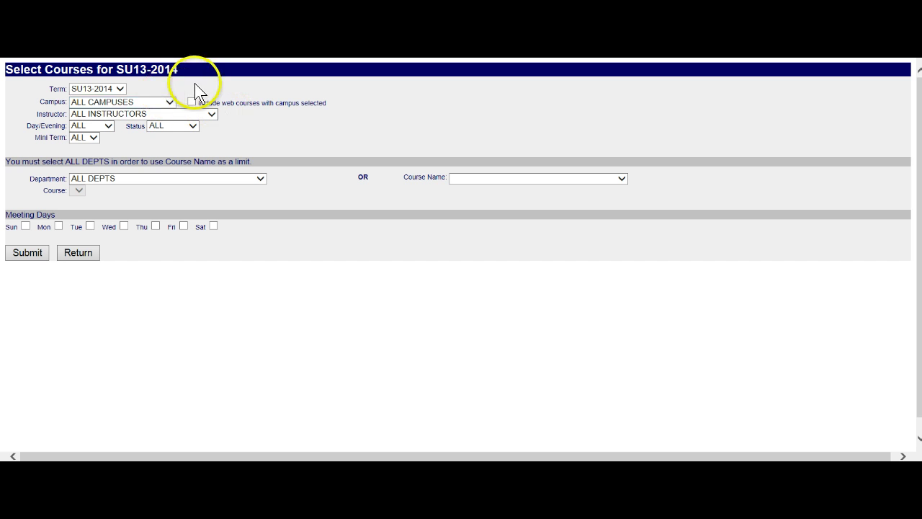
{"action": "left_click", "coordinate": [170, 103]}
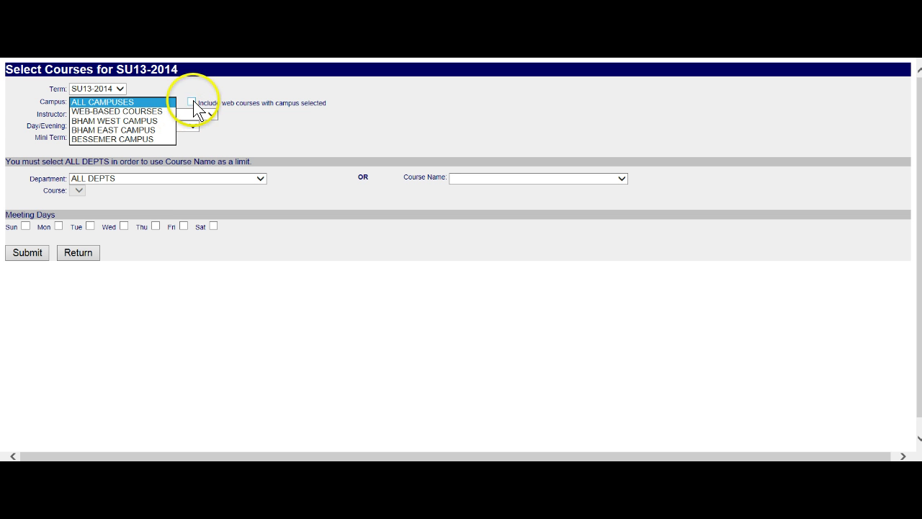
{"action": "left_click", "coordinate": [283, 133]}
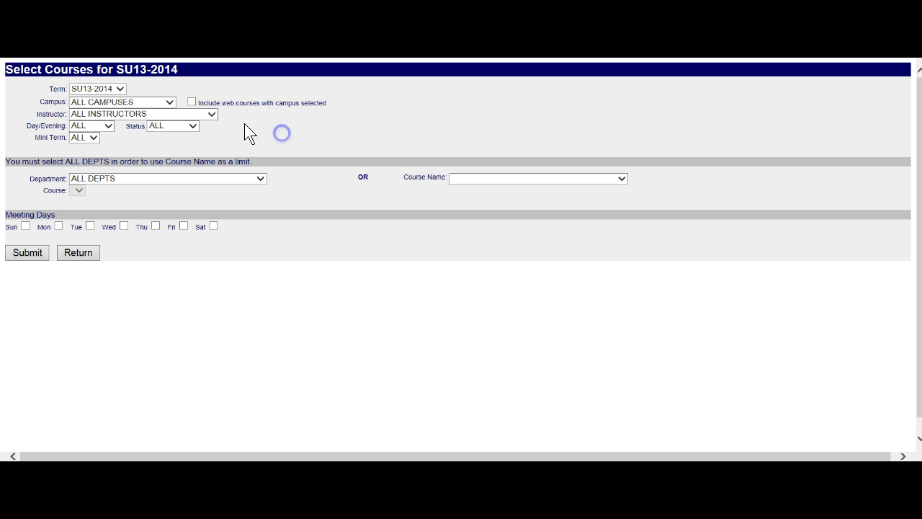
- Include web courses with the campus selected and set the campus to BESSEMER CAMPUS
{"action": "left_click", "coordinate": [190, 103]}
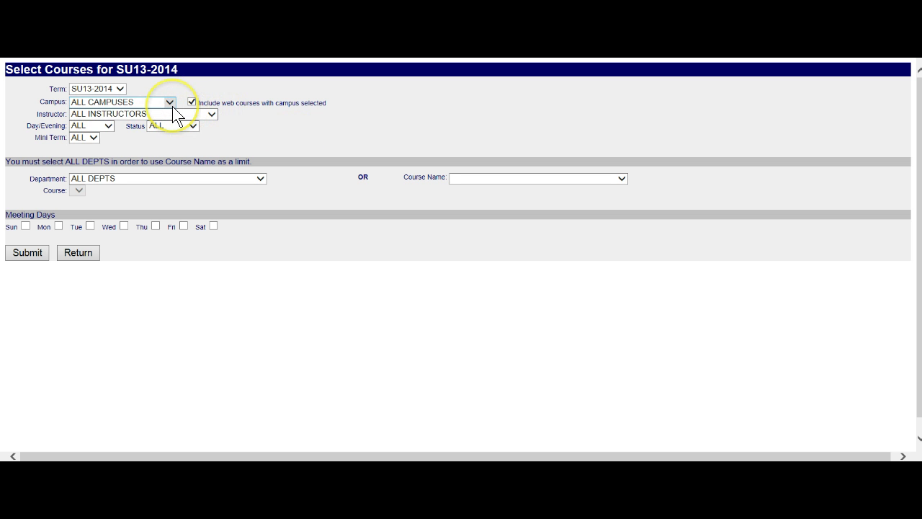
{"action": "left_click", "coordinate": [168, 102]}
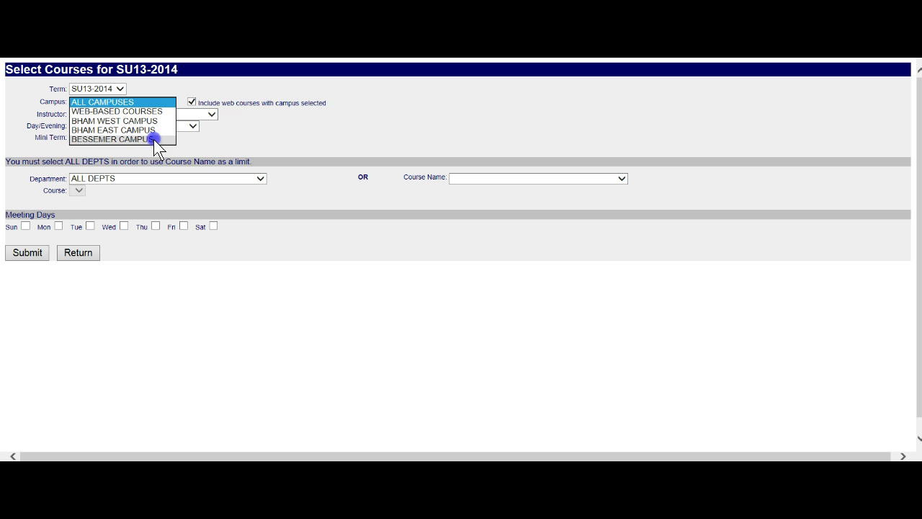
{"action": "left_click", "coordinate": [153, 139]}
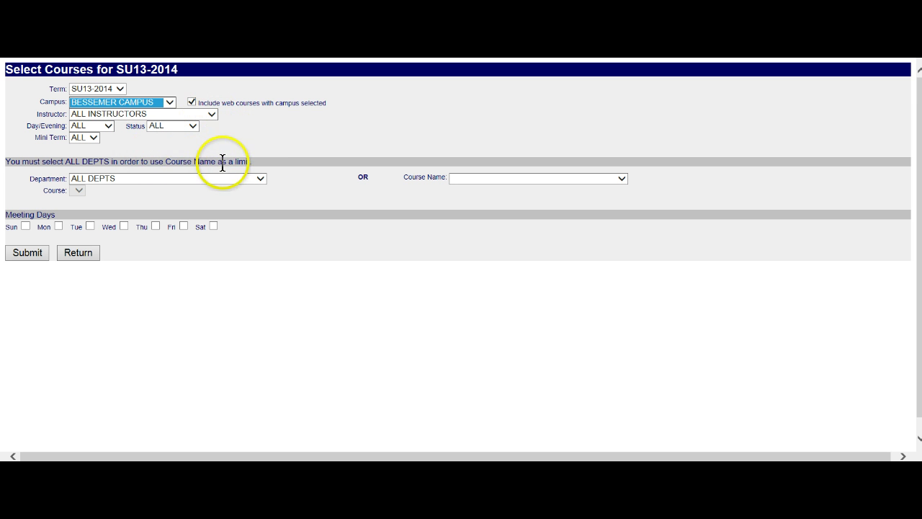
- Set the department to SPH - SPEECH and the course to 107
{"action": "left_click", "coordinate": [260, 179]}
{"action": "left_click_drag", "start_coordinate": [260, 199], "coordinate": [273, 356]}
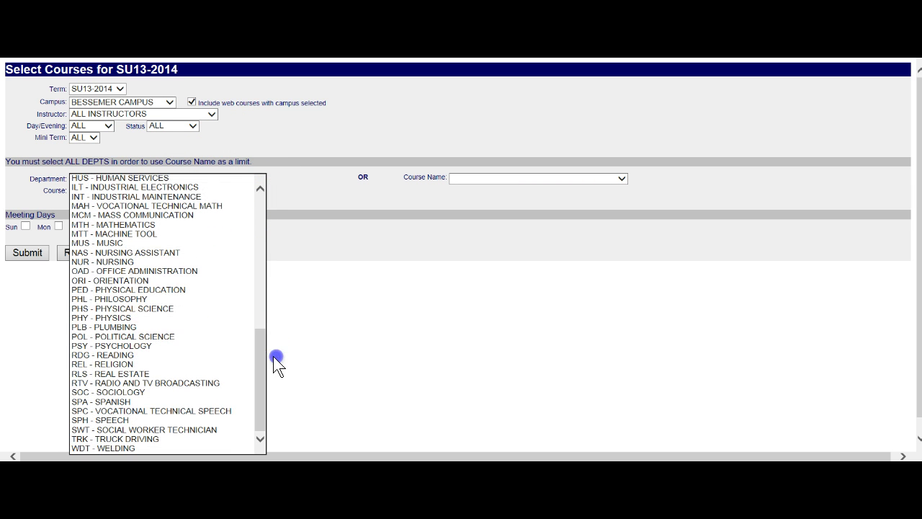
{"action": "left_click", "coordinate": [128, 420]}
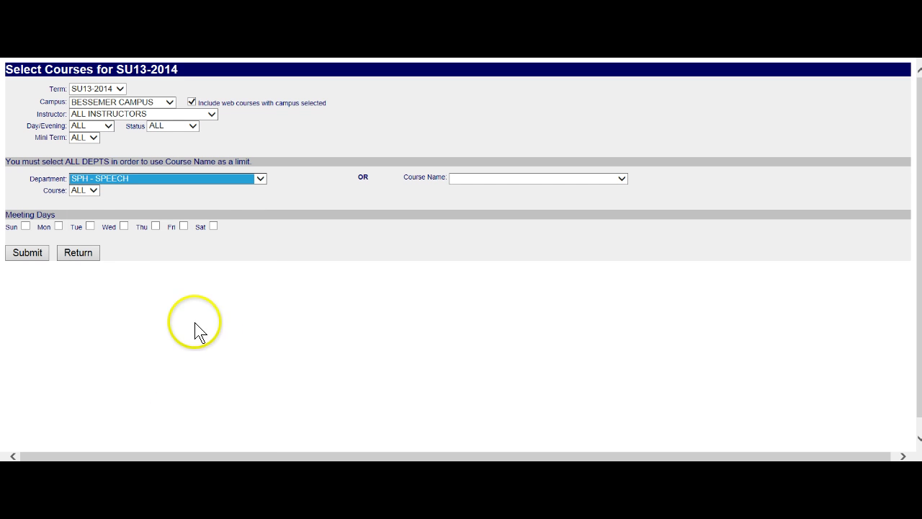
{"action": "left_click", "coordinate": [93, 192]}
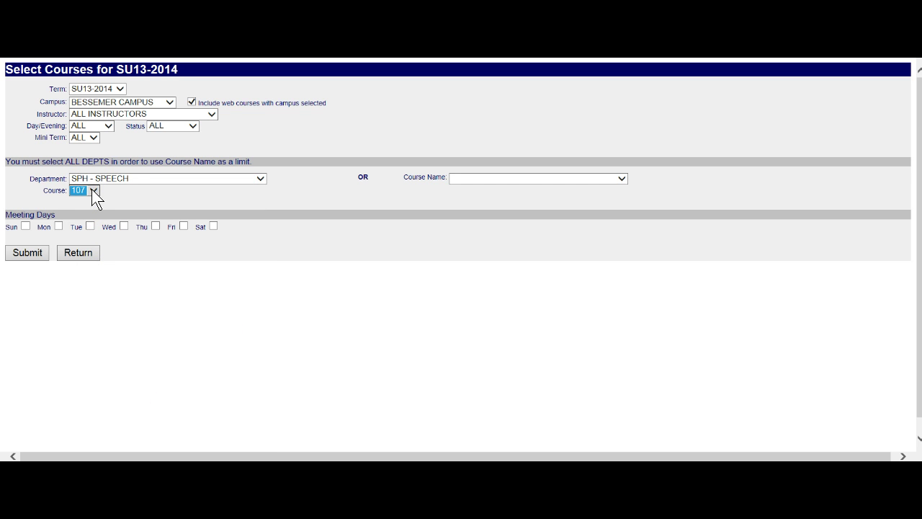
{"action": "left_click", "coordinate": [117, 191]}
{"action": "left_click", "coordinate": [90, 226]}
{"action": "left_click", "coordinate": [156, 226]}
{"action": "left_click", "coordinate": [156, 226]}
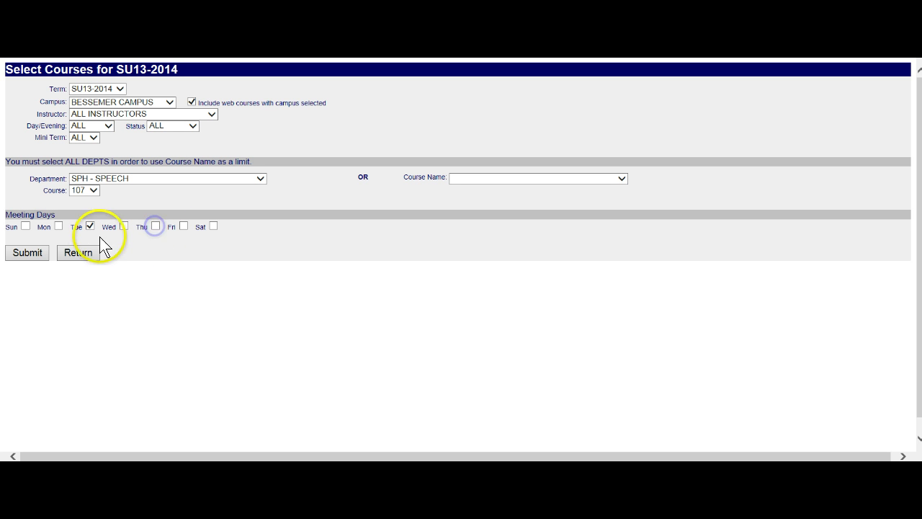
{"action": "left_click", "coordinate": [90, 227]}
{"action": "left_click", "coordinate": [57, 226]}
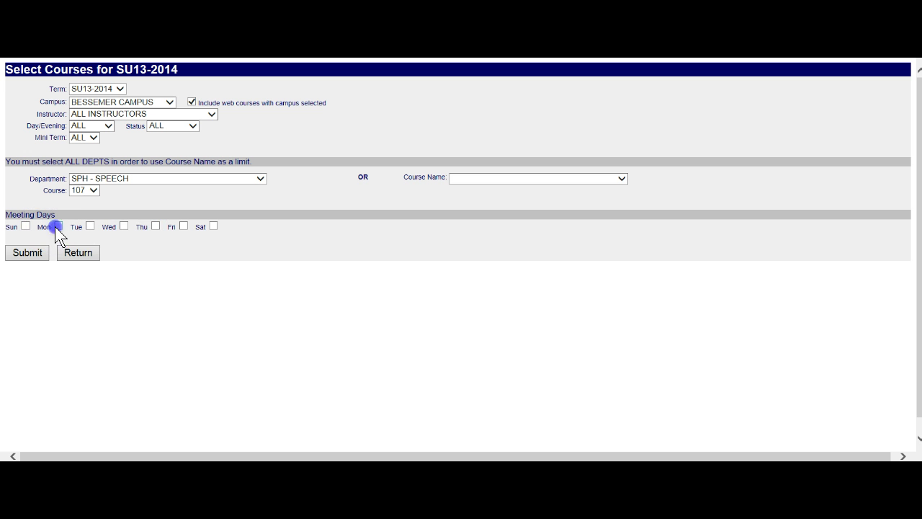
{"action": "left_click", "coordinate": [124, 226]}
{"action": "left_click", "coordinate": [124, 226]}
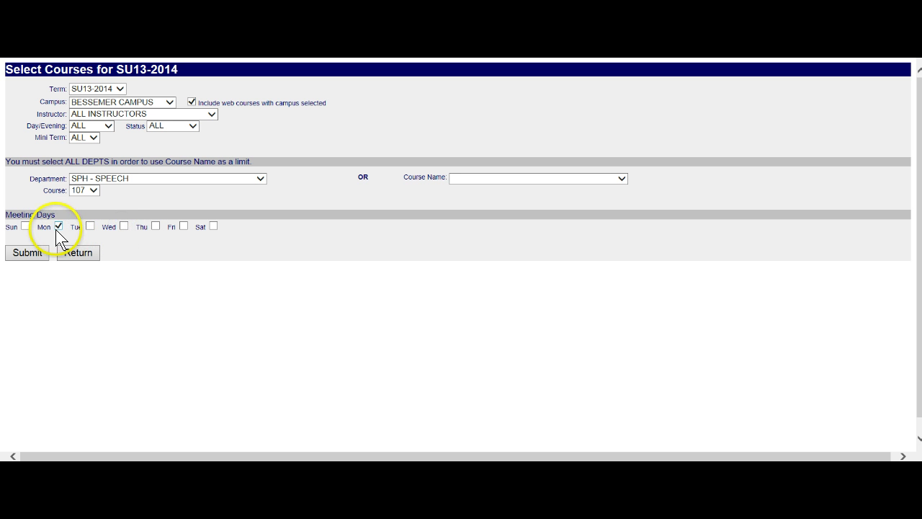
{"action": "left_click", "coordinate": [57, 226]}
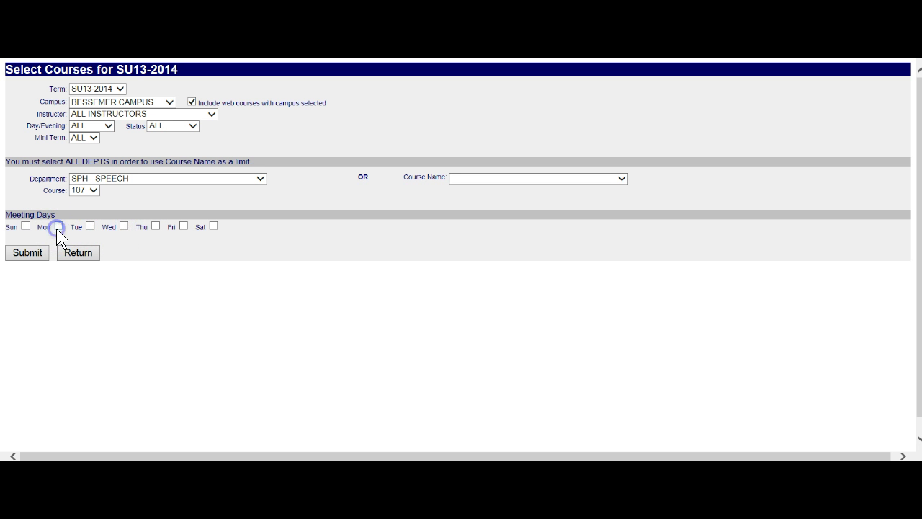
- Submit the search for SPH 107 at the Bessemer campus and review the section numbers in the schedule
{"action": "left_click", "coordinate": [22, 252]}
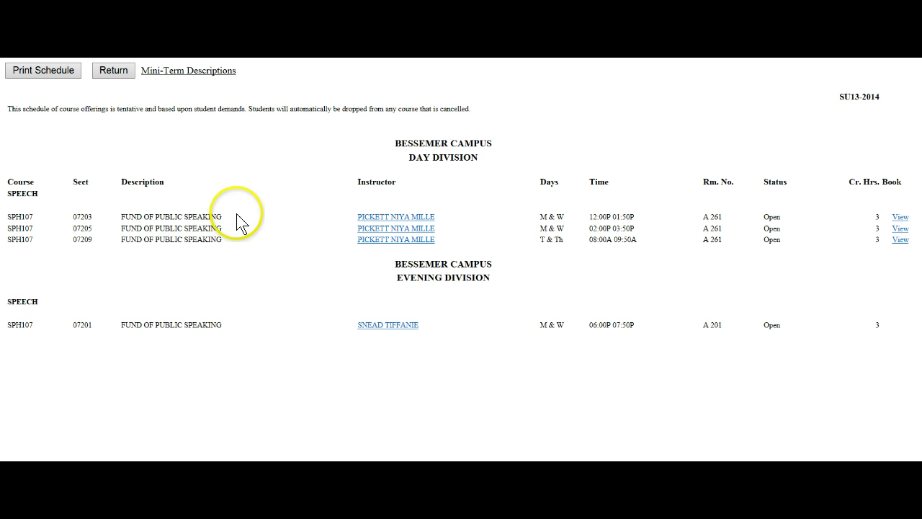
{"action": "left_click", "coordinate": [72, 213]}
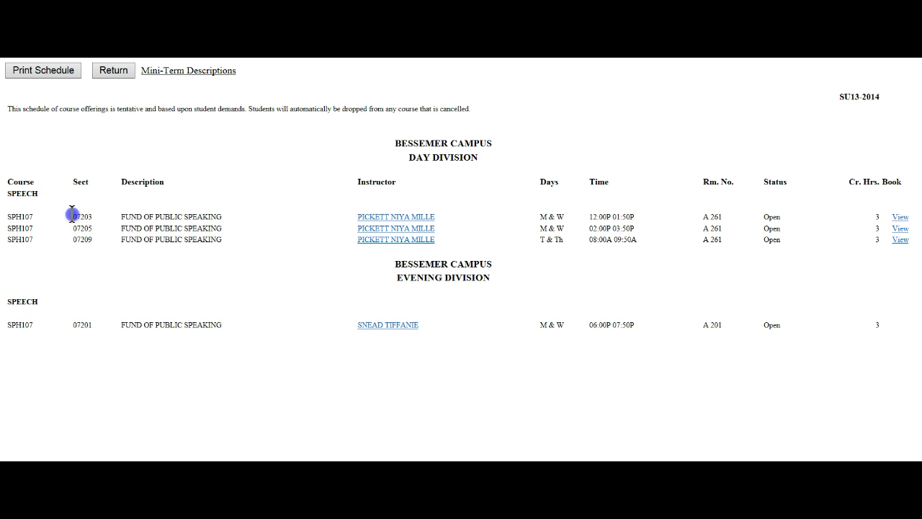
{"action": "left_click", "coordinate": [149, 265]}
- Return to the course selection form, keep the Bessemer campus, and limit the meeting days to Monday and Wednesday
{"action": "left_click", "coordinate": [113, 72]}
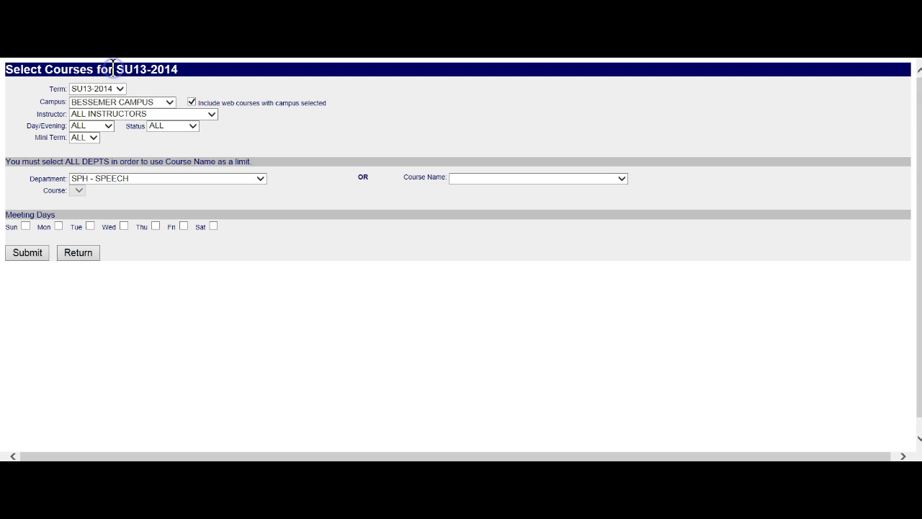
{"action": "left_click", "coordinate": [169, 101]}
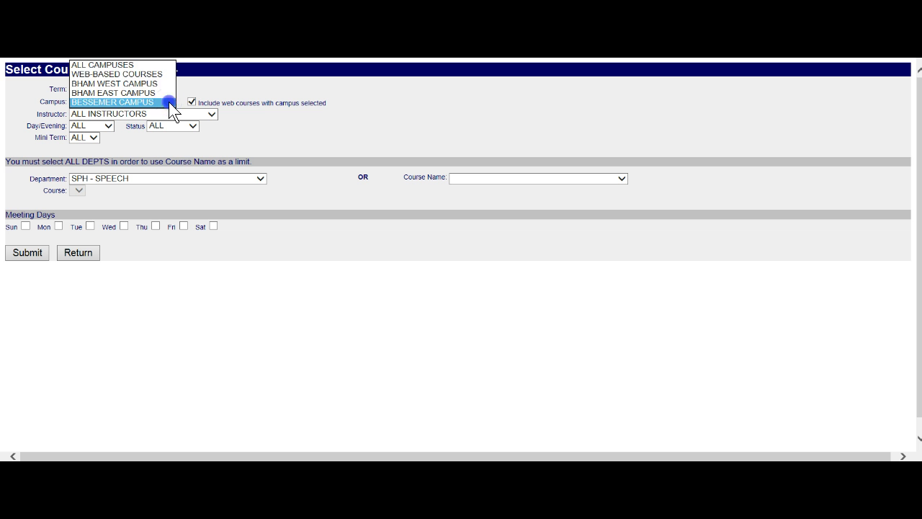
{"action": "left_click", "coordinate": [169, 102]}
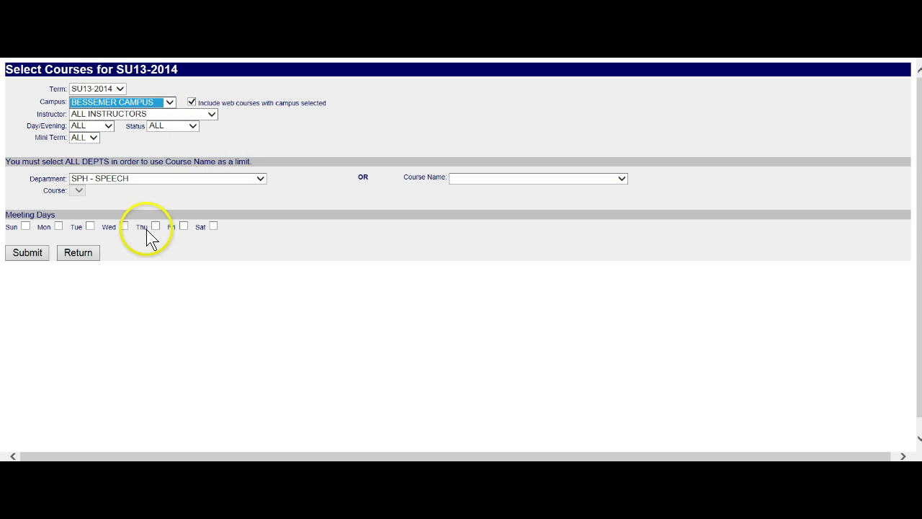
{"action": "left_click", "coordinate": [57, 226]}
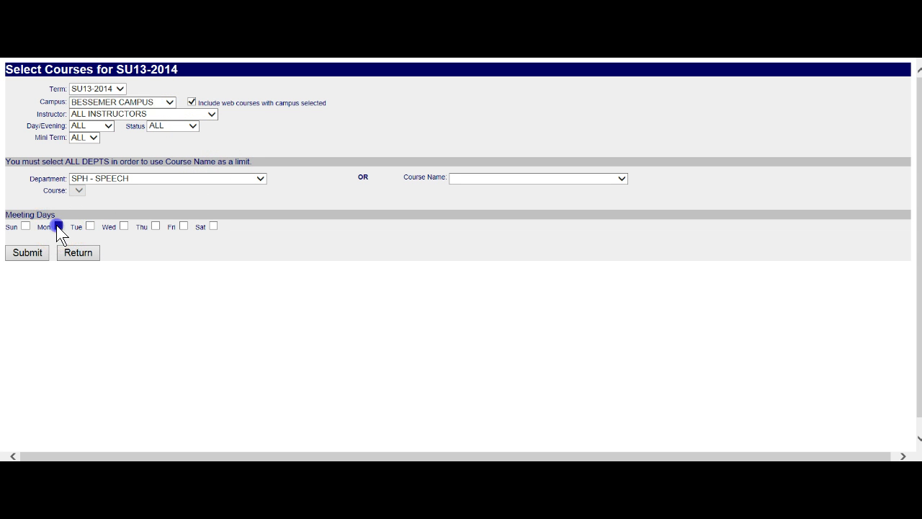
{"action": "left_click", "coordinate": [124, 226]}
- Change the department to ENG - ENGLISH and submit the course search
{"action": "left_click", "coordinate": [258, 178]}
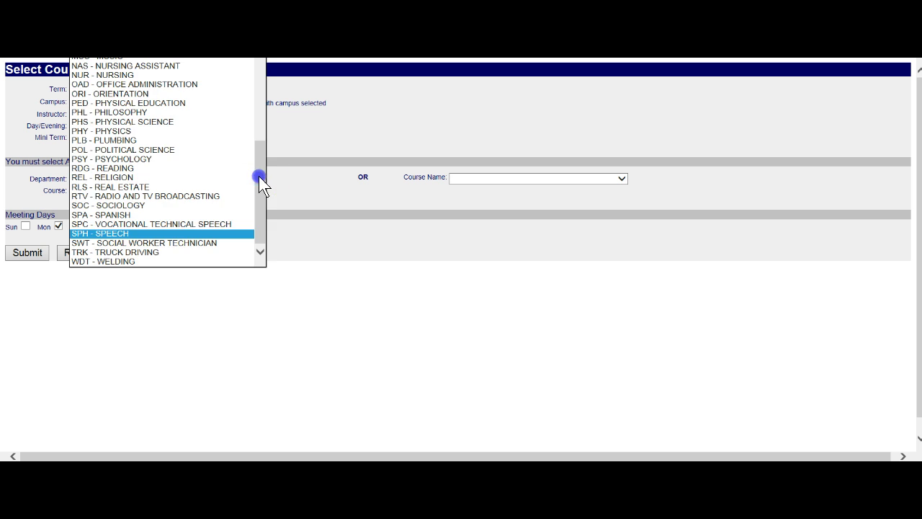
{"action": "left_click_drag", "start_coordinate": [259, 173], "coordinate": [281, 80]}
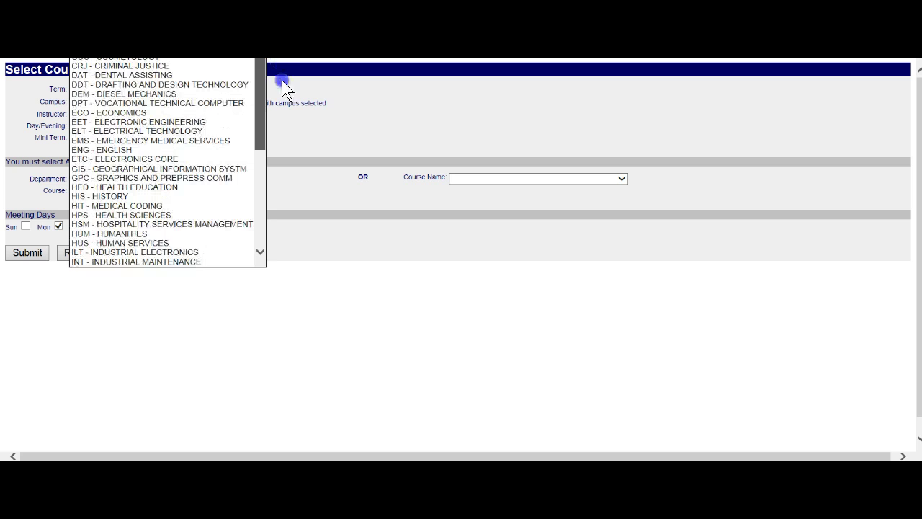
{"action": "left_click", "coordinate": [187, 150]}
{"action": "left_click", "coordinate": [36, 258]}
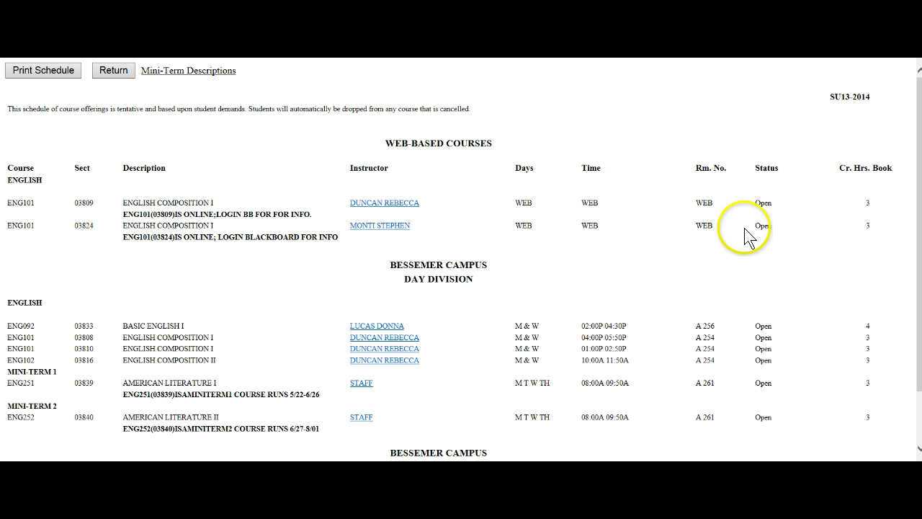
- Review the rest of the English course schedule and close it to get back to the Student Portal
{"action": "left_click_drag", "start_coordinate": [920, 144], "coordinate": [920, 195]}
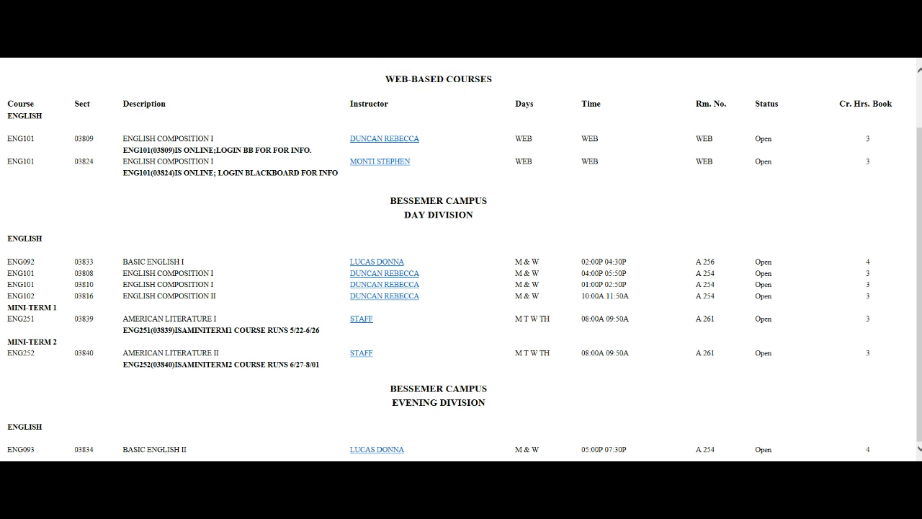
{"action": "key", "text": "ctrl+w"}
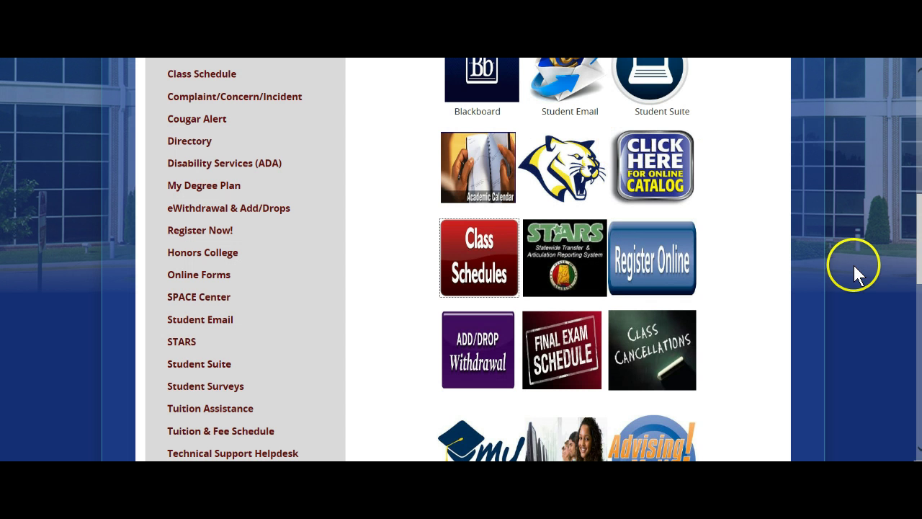
- Open the Register Online page from the Student Portal and proceed to the online registration site
{"action": "mouse_move", "coordinate": [919, 253]}
{"action": "left_mouse_down"}
{"action": "mouse_move", "coordinate": [920, 214]}
{"action": "mouse_move", "coordinate": [920, 254]}
{"action": "left_mouse_up"}
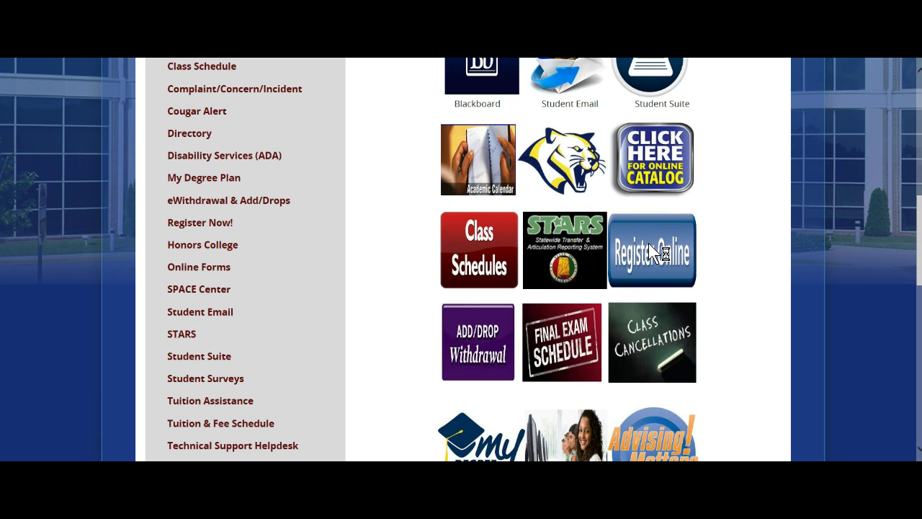
{"action": "left_click", "coordinate": [649, 244]}
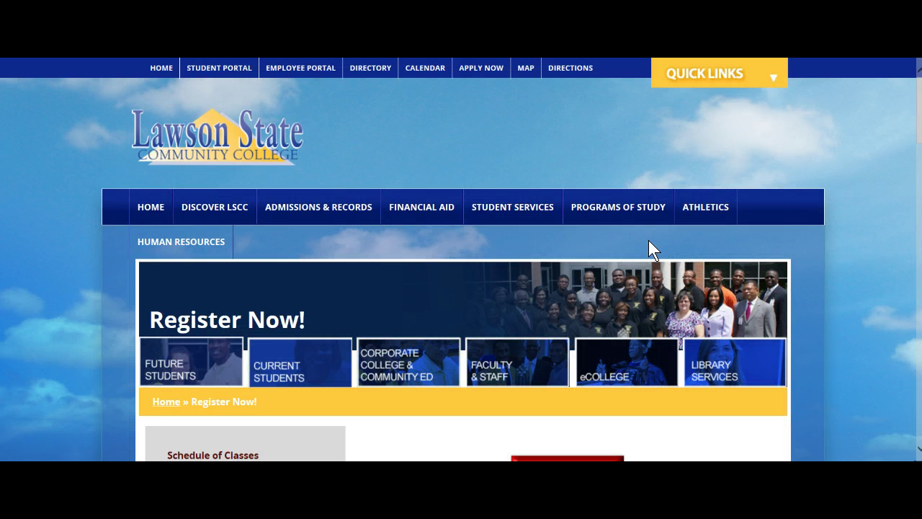
{"action": "left_click_drag", "start_coordinate": [919, 114], "coordinate": [754, 136]}
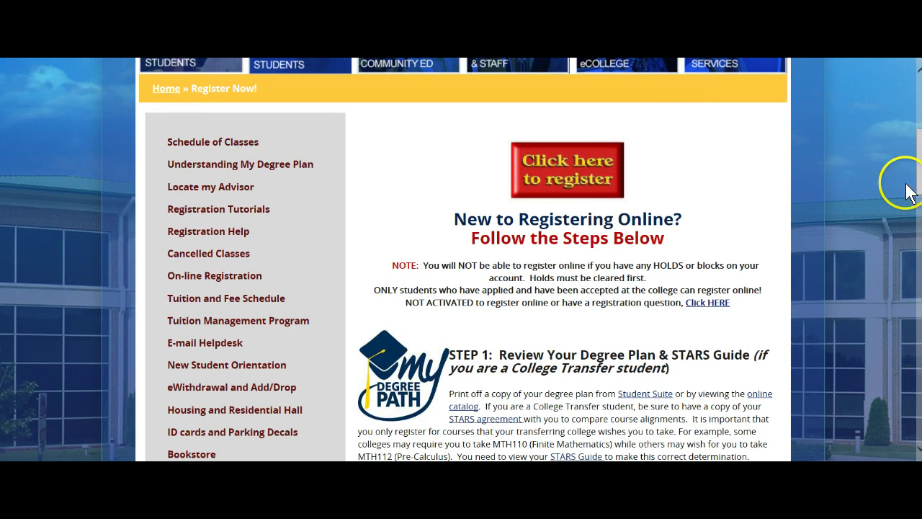
{"action": "mouse_move", "coordinate": [920, 170]}
{"action": "left_mouse_down"}
{"action": "mouse_move", "coordinate": [919, 223]}
{"action": "mouse_move", "coordinate": [920, 155]}
{"action": "mouse_move", "coordinate": [920, 180]}
{"action": "left_mouse_up"}
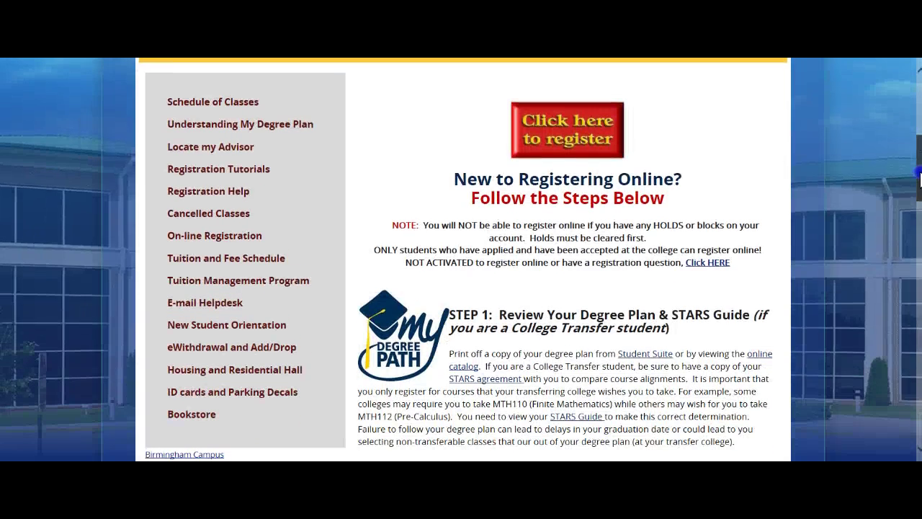
{"action": "left_click", "coordinate": [565, 119]}
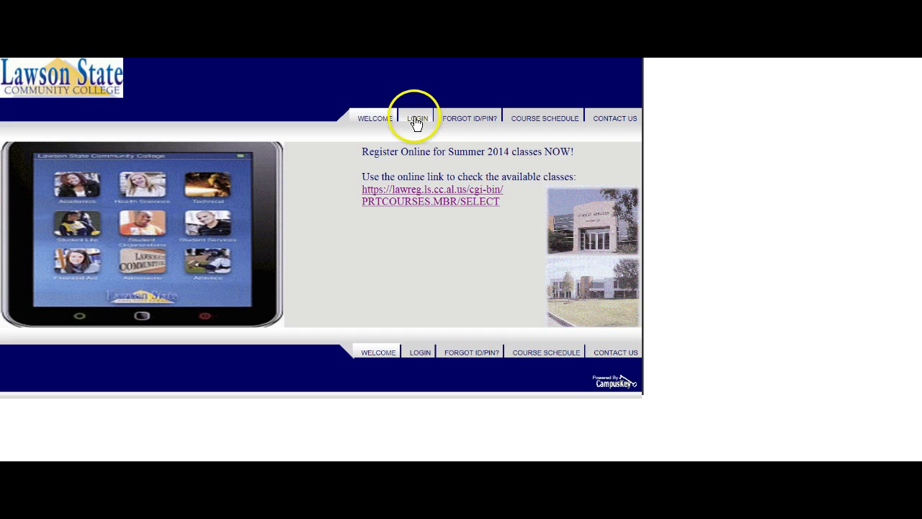
- Log in to the registration site by entering the student's User ID and PIN
{"action": "left_click", "coordinate": [416, 120]}
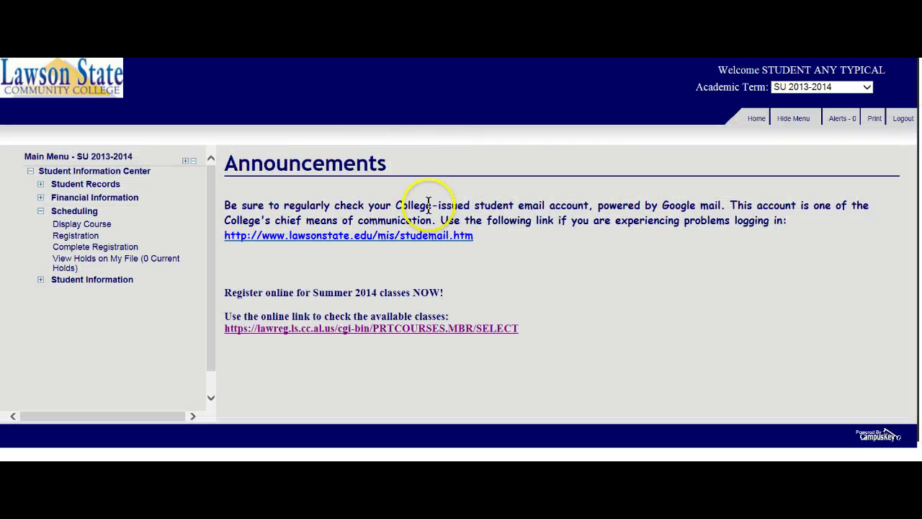
{"action": "left_click", "coordinate": [81, 239]}
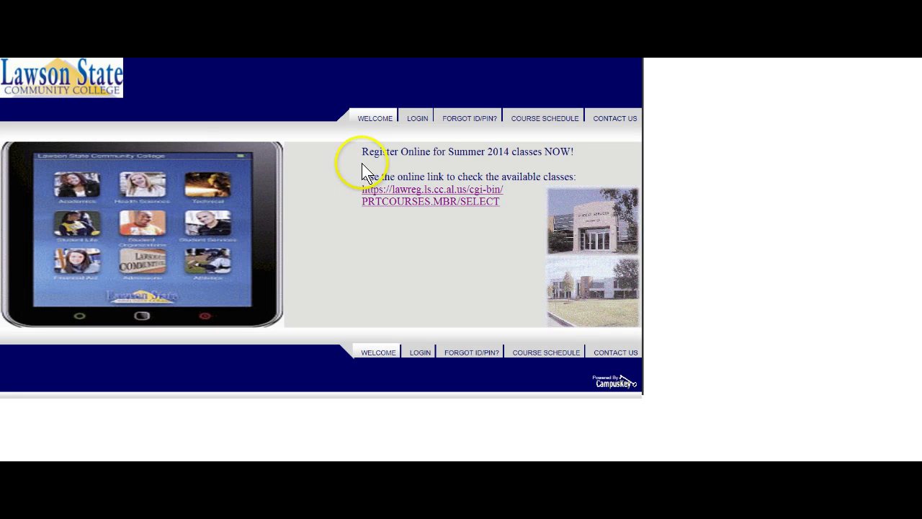
{"action": "left_click", "coordinate": [419, 119]}
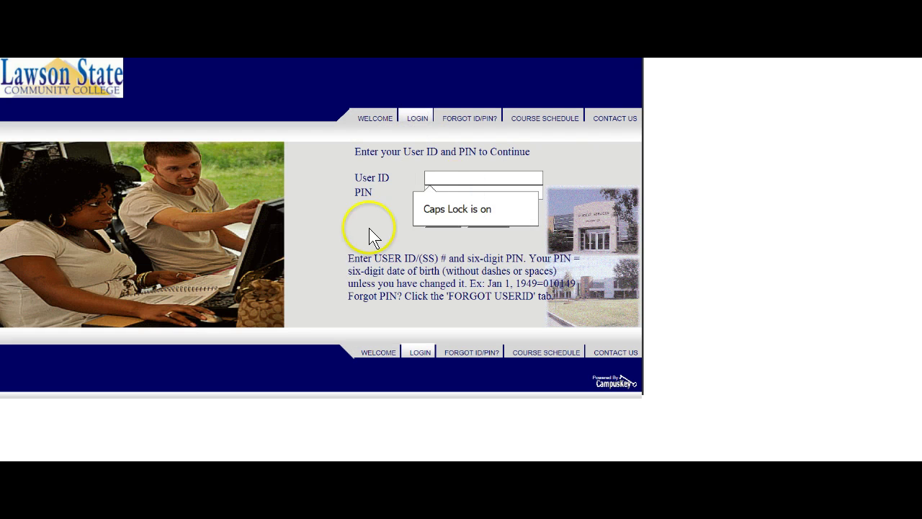
{"action": "left_click", "coordinate": [366, 225]}
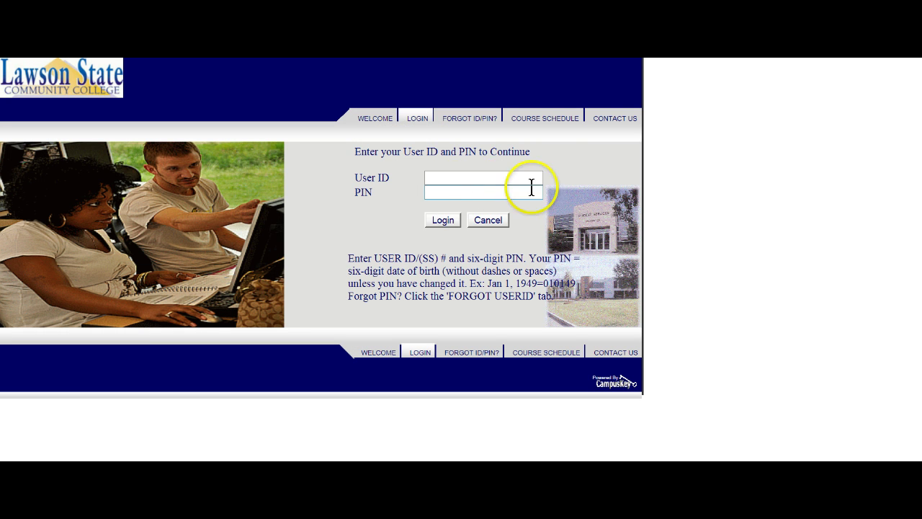
{"action": "left_click", "coordinate": [435, 177]}
{"action": "key", "text": "Caps_Lock"}
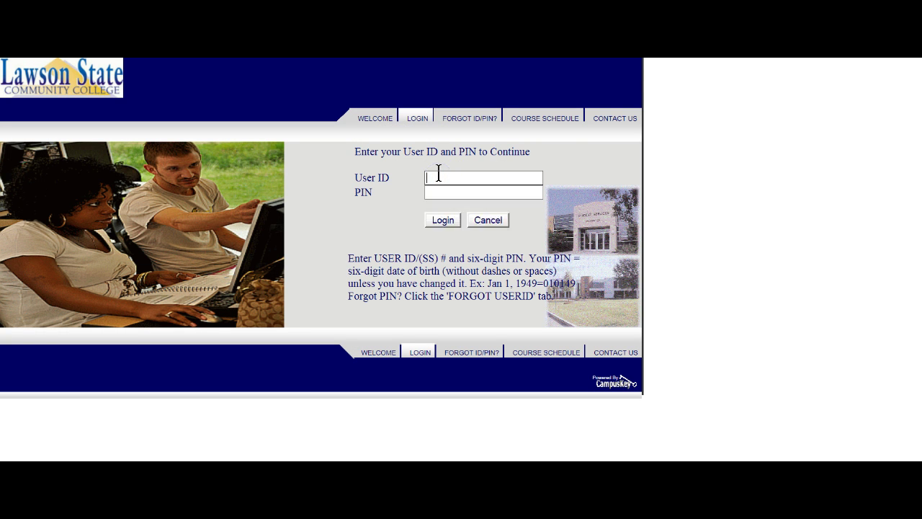
{"action": "type", "text": "12•••••"}
{"action": "left_click", "coordinate": [436, 191]}
{"action": "type", "text": "•"}
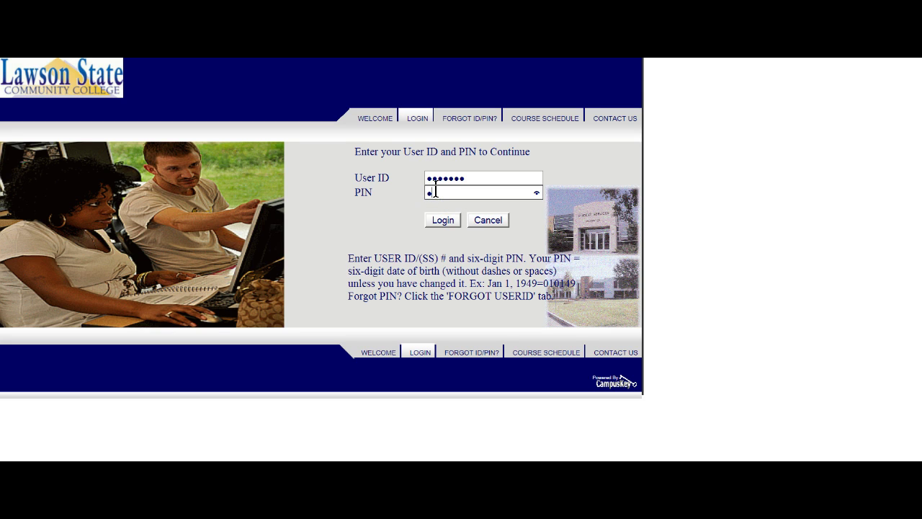
{"action": "type", "text": "•••••"}
{"action": "left_click", "coordinate": [442, 219]}
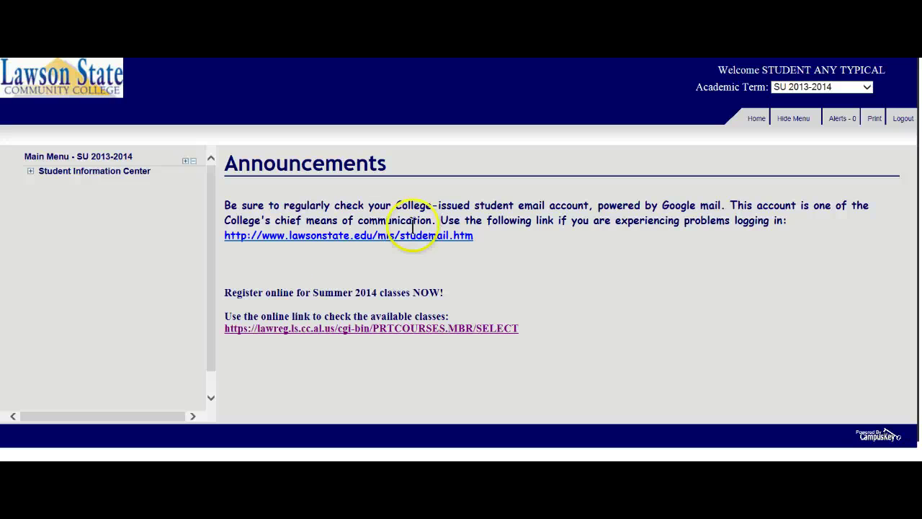
- Open Registration under Scheduling in the Student Information Center and continue with the student's personal information unchanged
{"action": "left_click", "coordinate": [31, 173]}
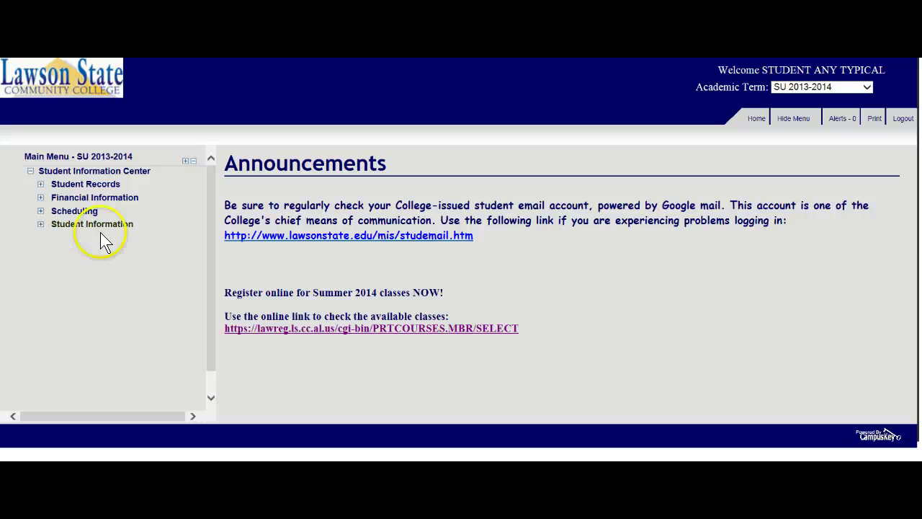
{"action": "left_click", "coordinate": [40, 210]}
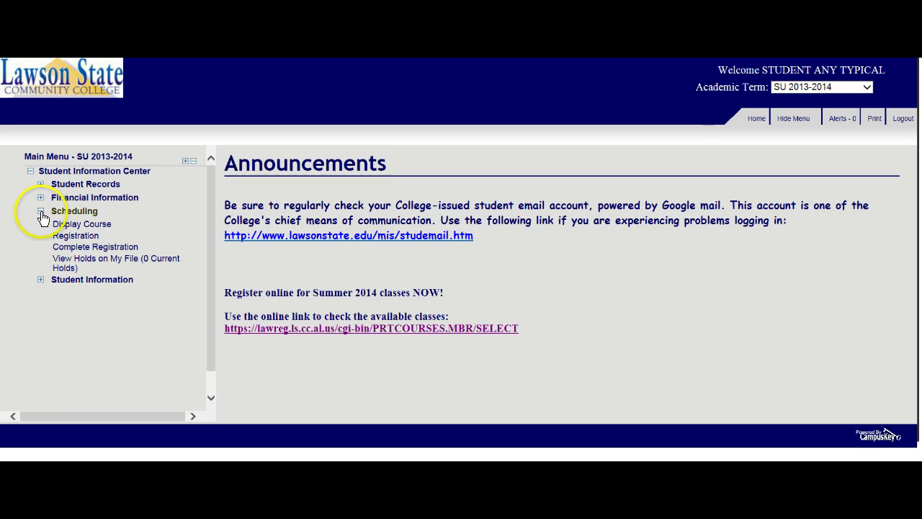
{"action": "left_click", "coordinate": [83, 239]}
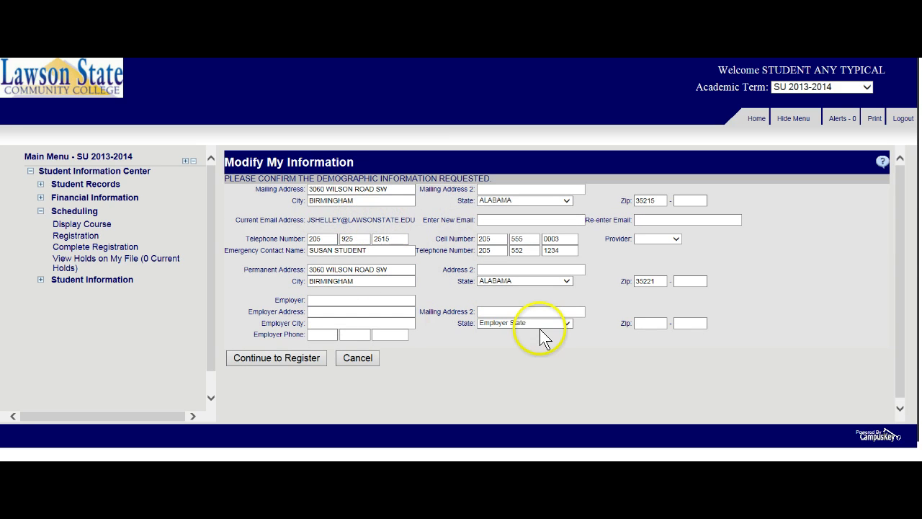
{"action": "left_click", "coordinate": [279, 360]}
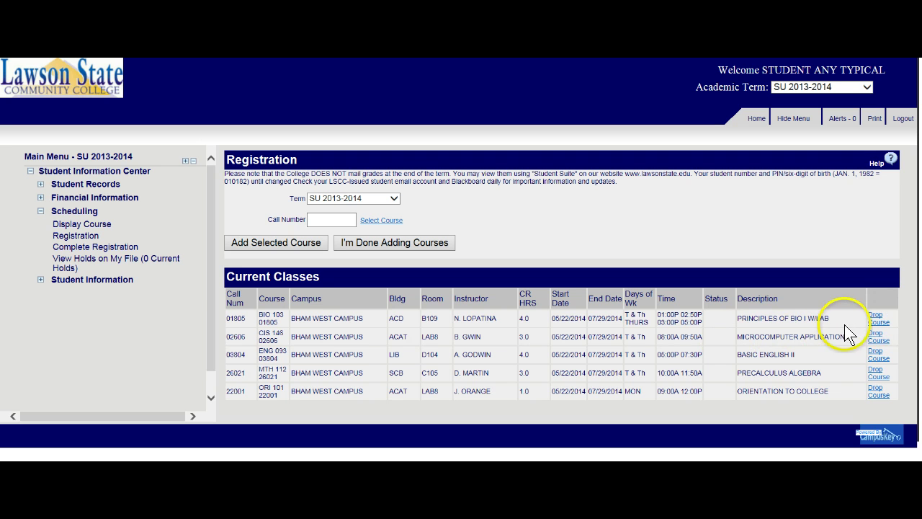
- Drop the ORI 101 course, Orientation to College, from the current classes
{"action": "left_click", "coordinate": [876, 393]}
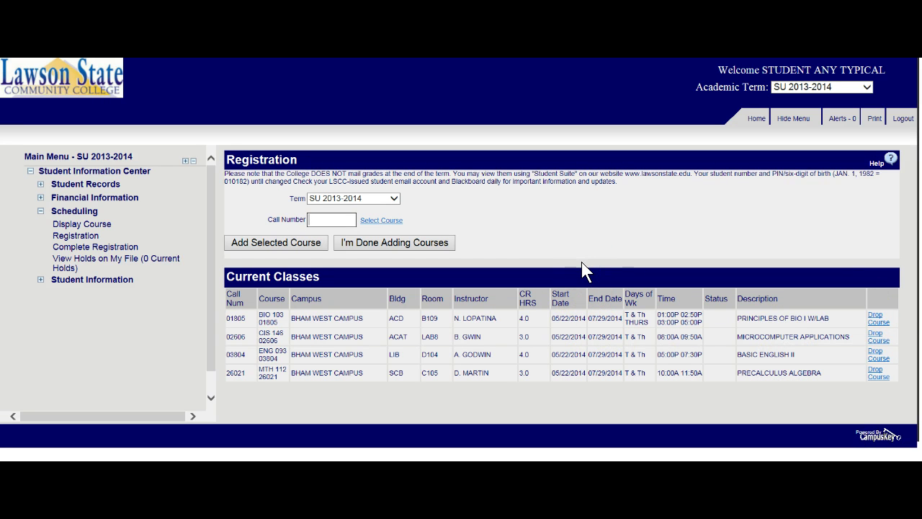
- Try twice to add the course with call number 03808 and return to the registration form
{"action": "type", "text": "0"}
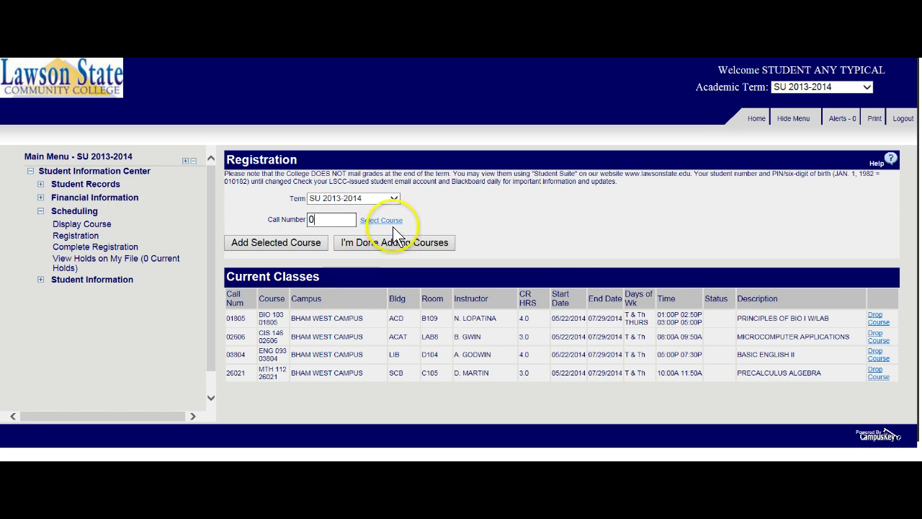
{"action": "type", "text": "3808"}
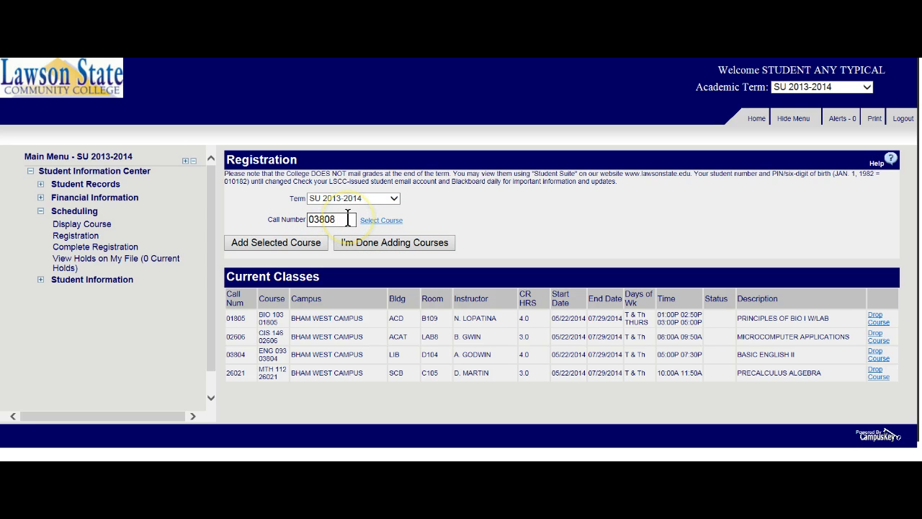
{"action": "left_click", "coordinate": [276, 242]}
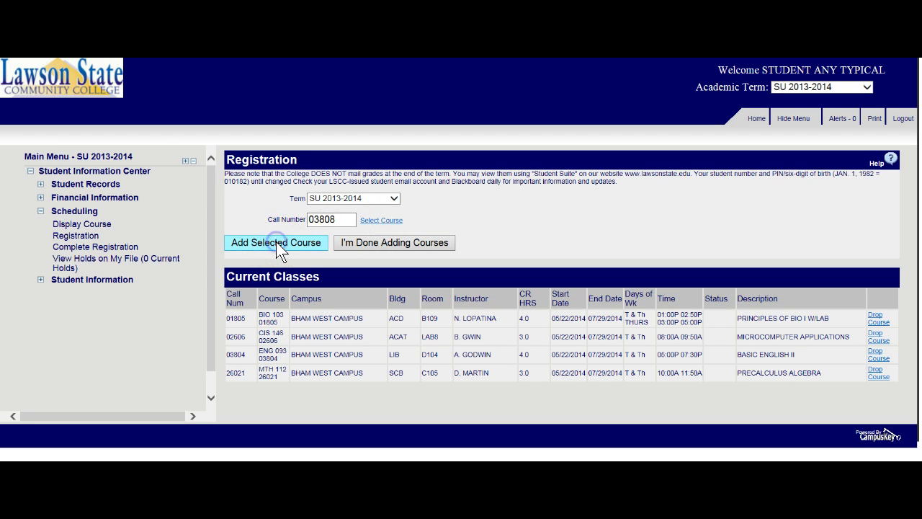
{"action": "left_click", "coordinate": [245, 217]}
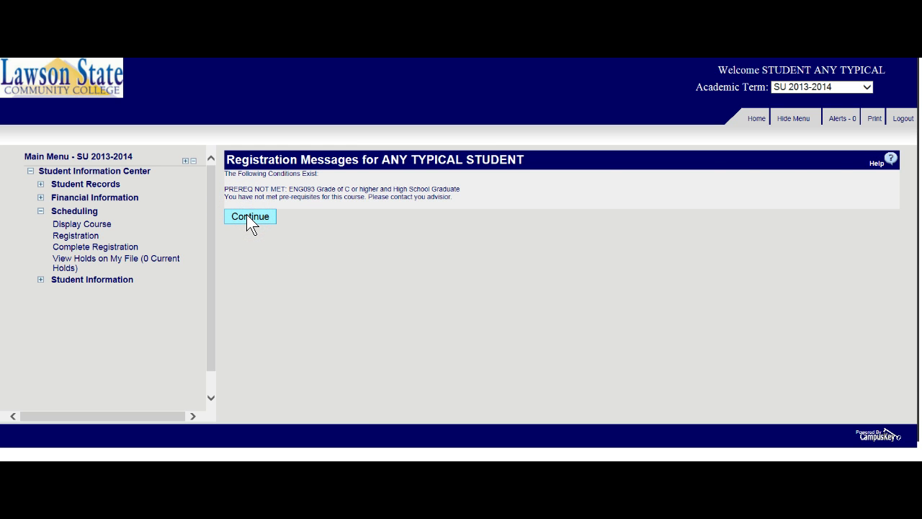
{"action": "left_click", "coordinate": [267, 216]}
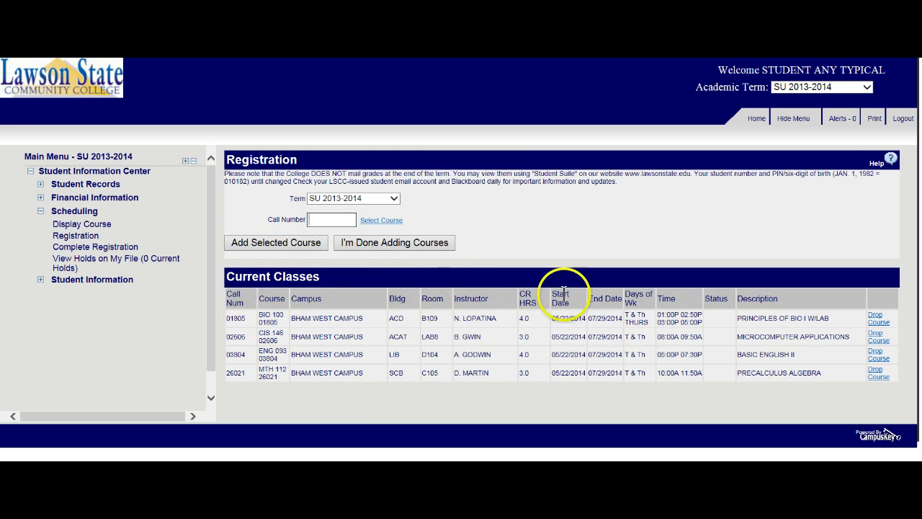
{"action": "left_click", "coordinate": [316, 219]}
{"action": "type", "text": "0"}
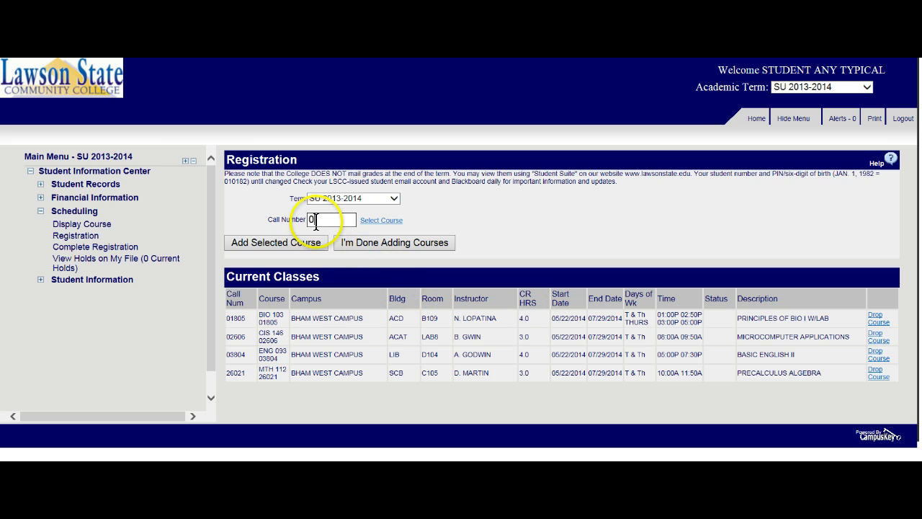
{"action": "type", "text": "3808"}
{"action": "left_click", "coordinate": [306, 240]}
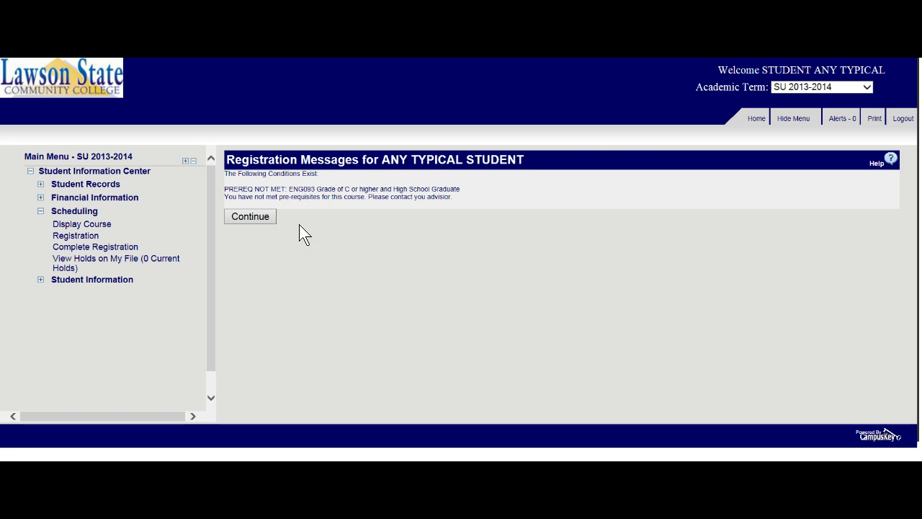
{"action": "left_click", "coordinate": [253, 216]}
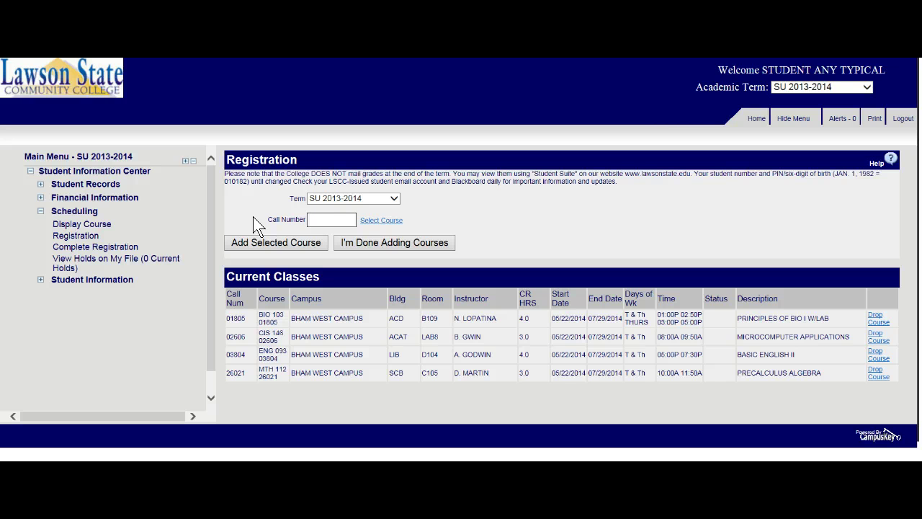
- Add the course with call number 07203 to the SU 2013-2014 schedule
{"action": "type", "text": "07203"}
{"action": "left_click", "coordinate": [314, 219]}
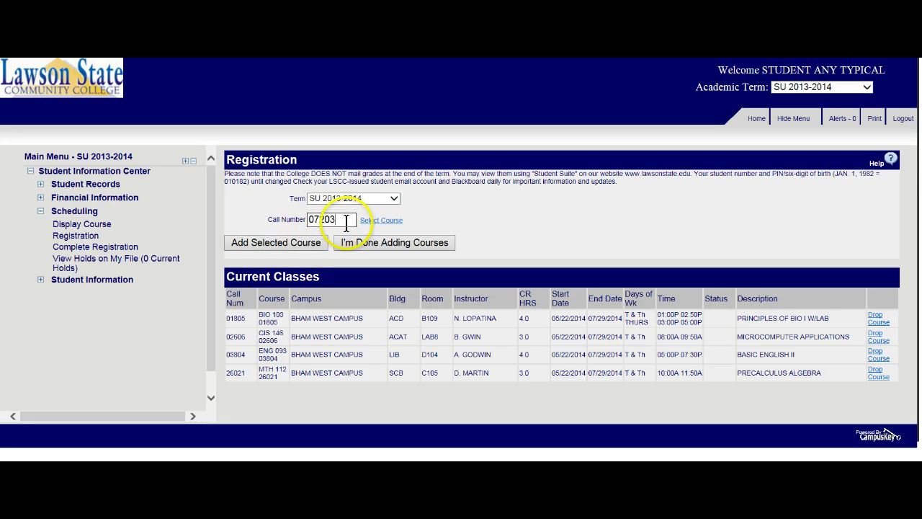
{"action": "left_click", "coordinate": [280, 245]}
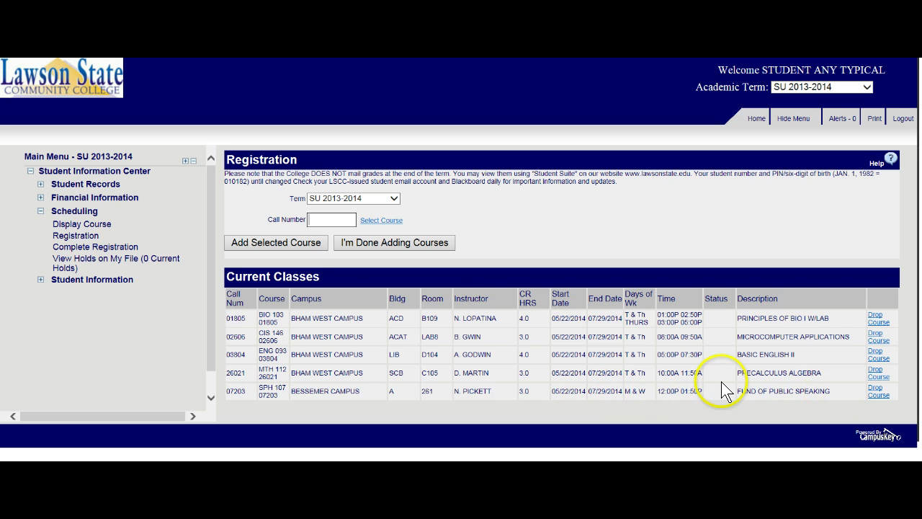
- Look up available sections of ENG course 093 across all campuses and instructors
{"action": "left_click", "coordinate": [380, 220]}
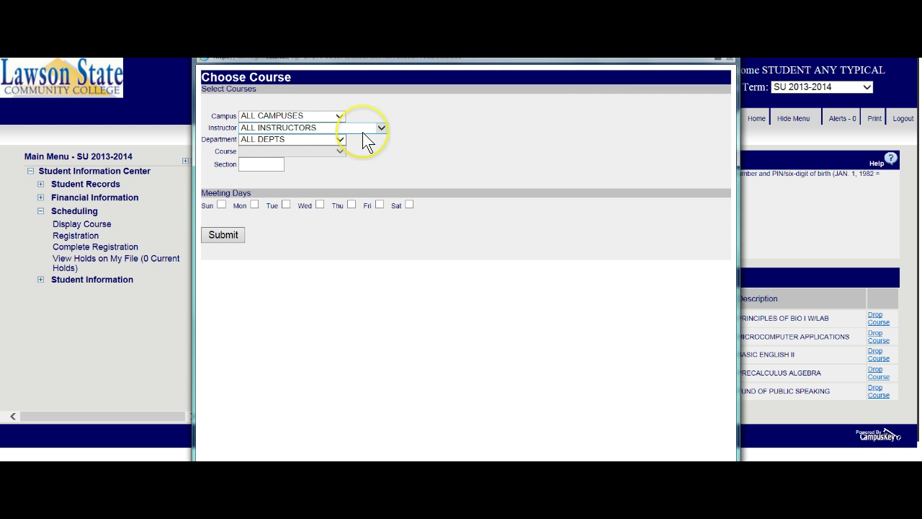
{"action": "left_click", "coordinate": [339, 139]}
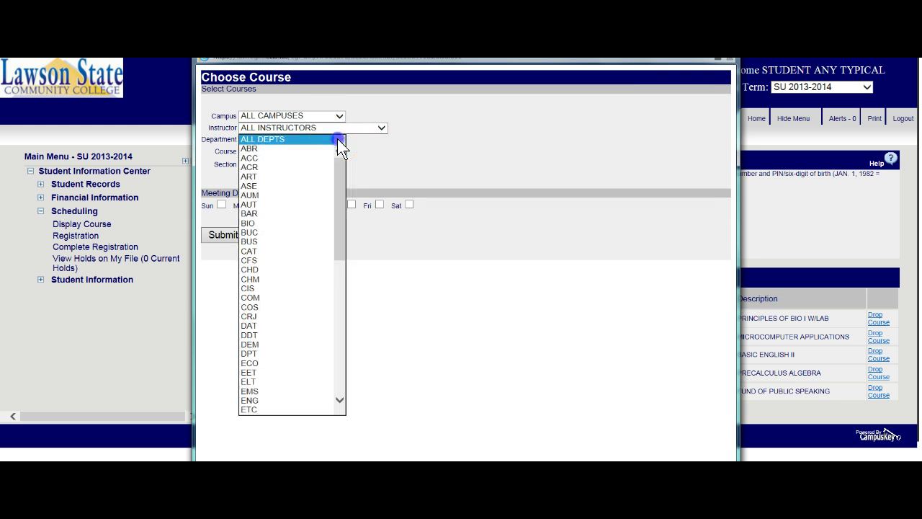
{"action": "left_click_drag", "start_coordinate": [336, 162], "coordinate": [338, 242]}
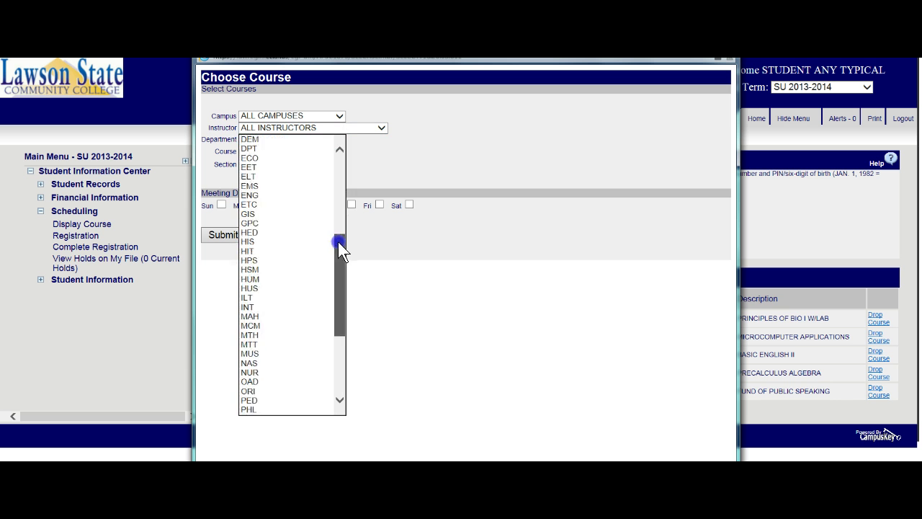
{"action": "left_click", "coordinate": [260, 195]}
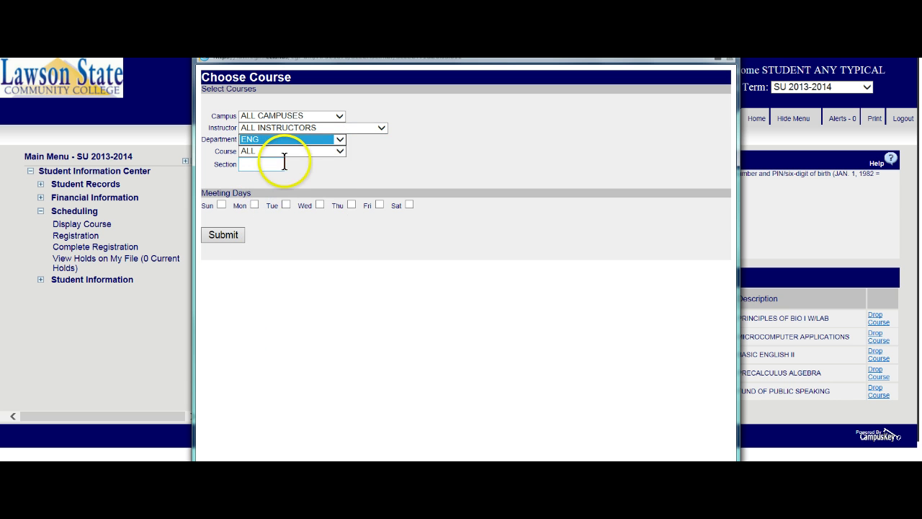
{"action": "left_click", "coordinate": [341, 151]}
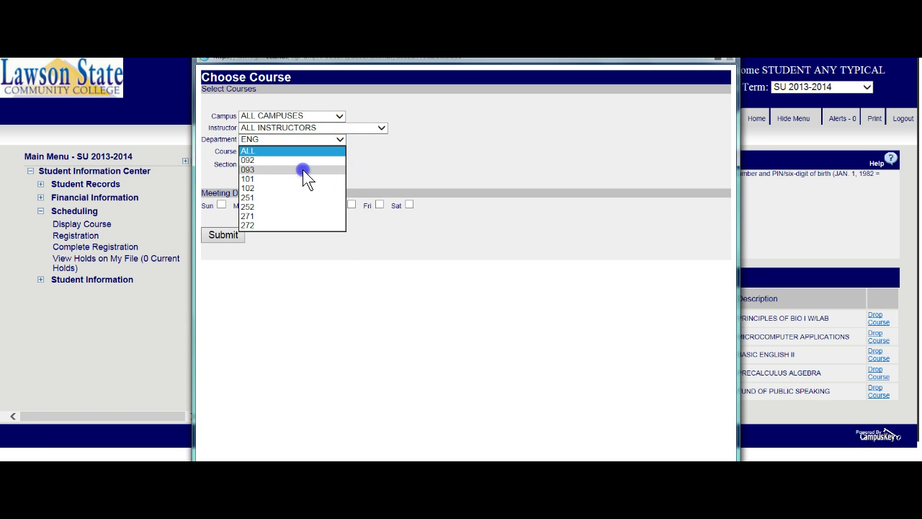
{"action": "left_click", "coordinate": [302, 171]}
{"action": "left_click", "coordinate": [226, 235]}
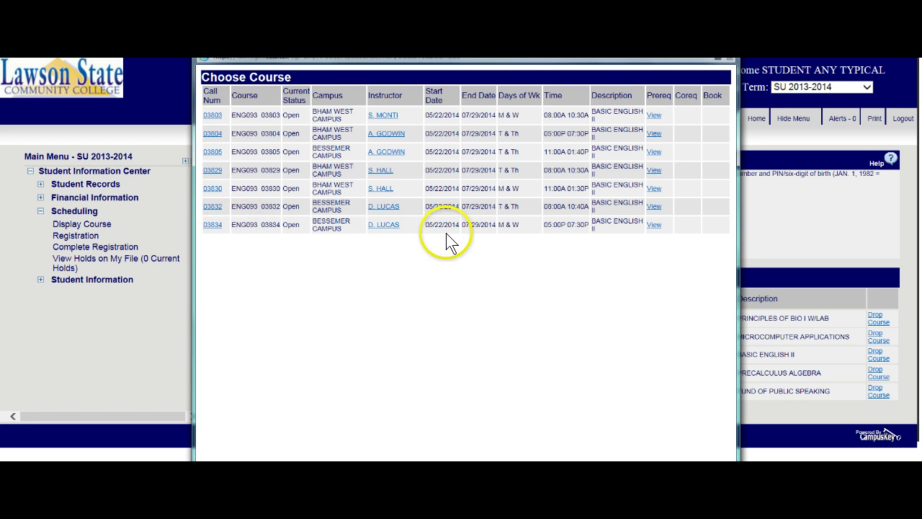
- Try to add the ENG 093 section with call number 03834 and return to the registration form
{"action": "left_click", "coordinate": [213, 225]}
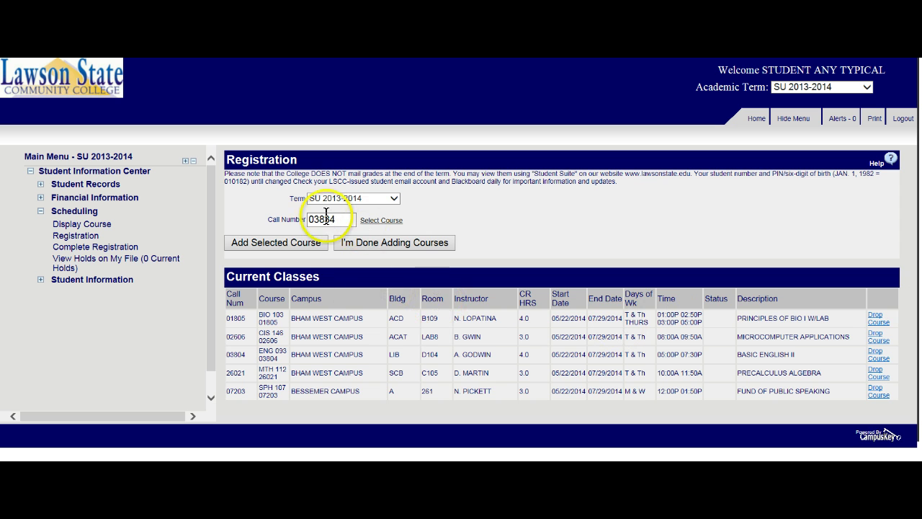
{"action": "left_click", "coordinate": [267, 243]}
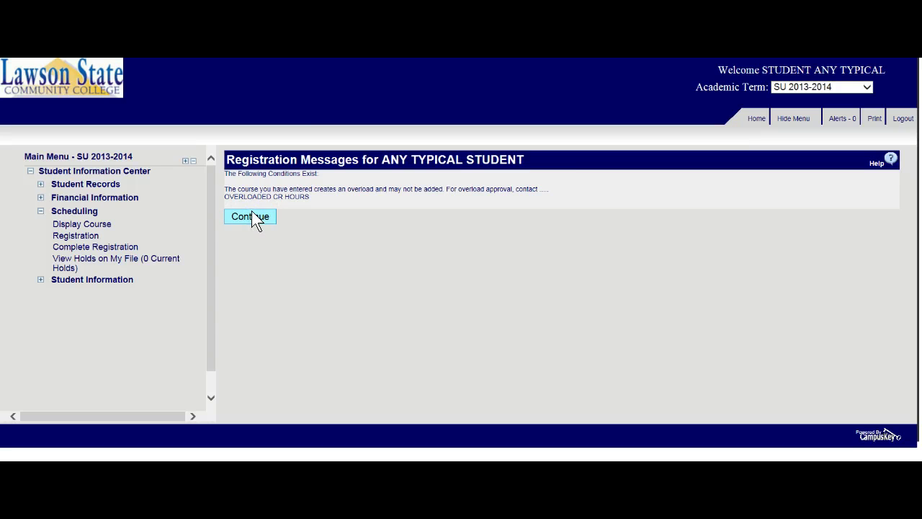
{"action": "left_click", "coordinate": [253, 219]}
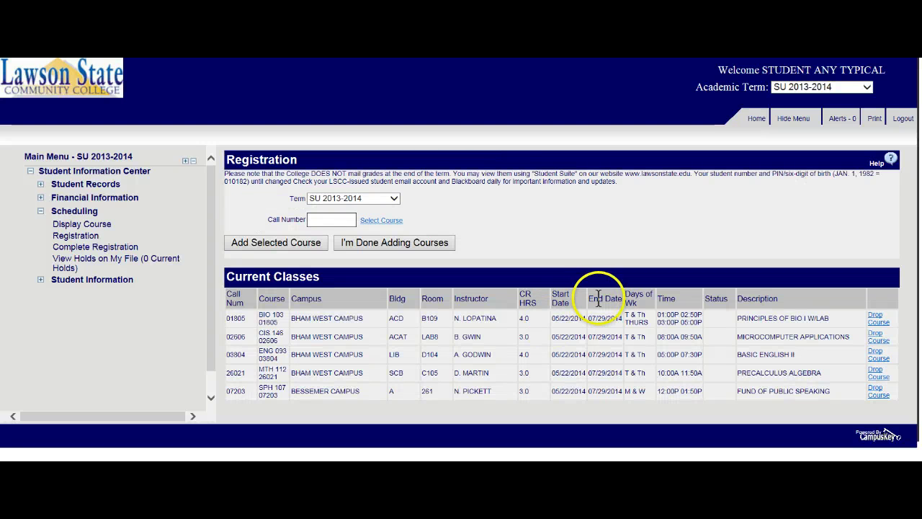
- Drop the ENG 093 section with call number 03804 and add the section with call number 03834 in its place
{"action": "left_click", "coordinate": [875, 355]}
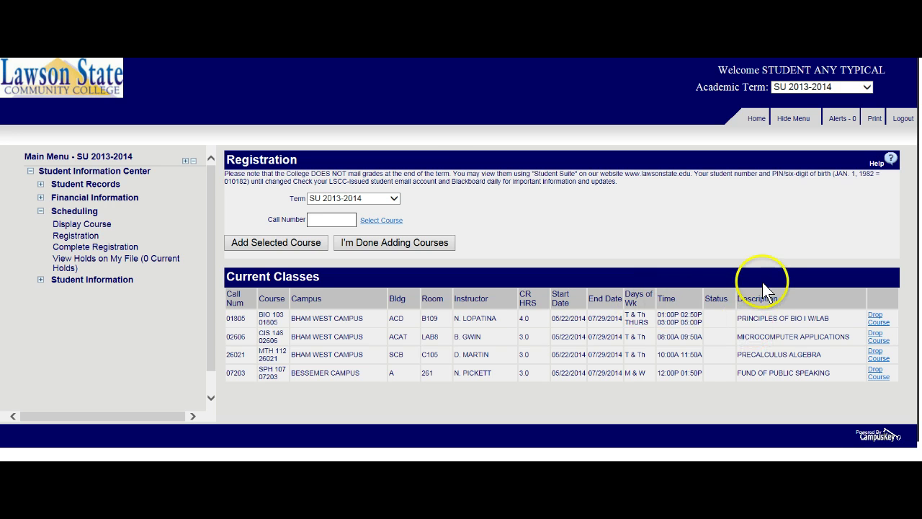
{"action": "left_click", "coordinate": [314, 220]}
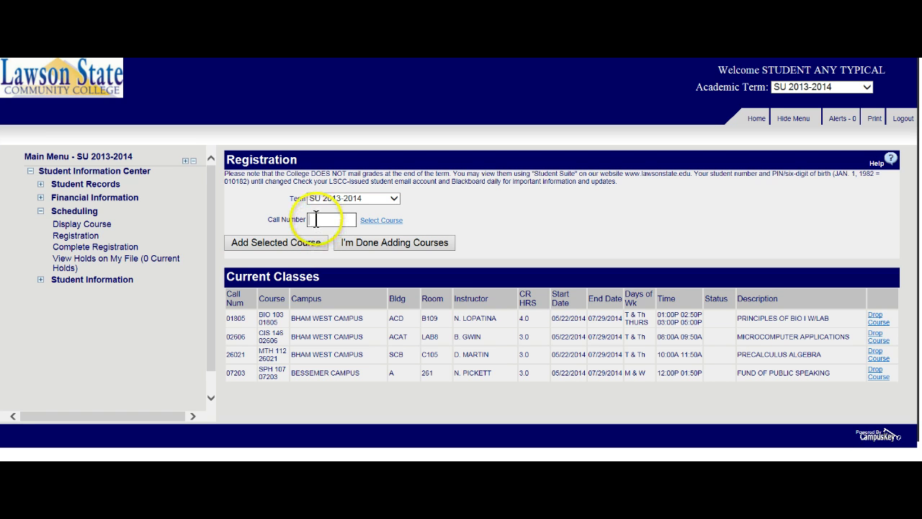
{"action": "type", "text": "03834"}
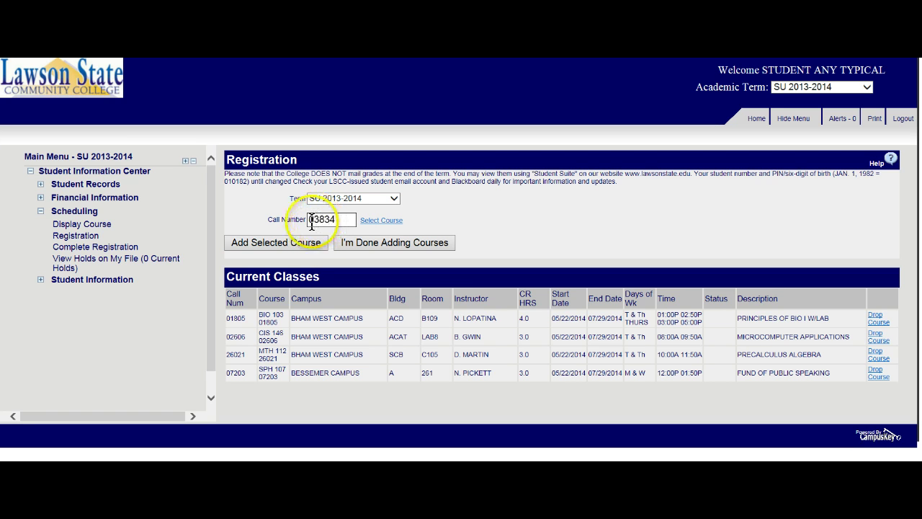
{"action": "left_click", "coordinate": [295, 243]}
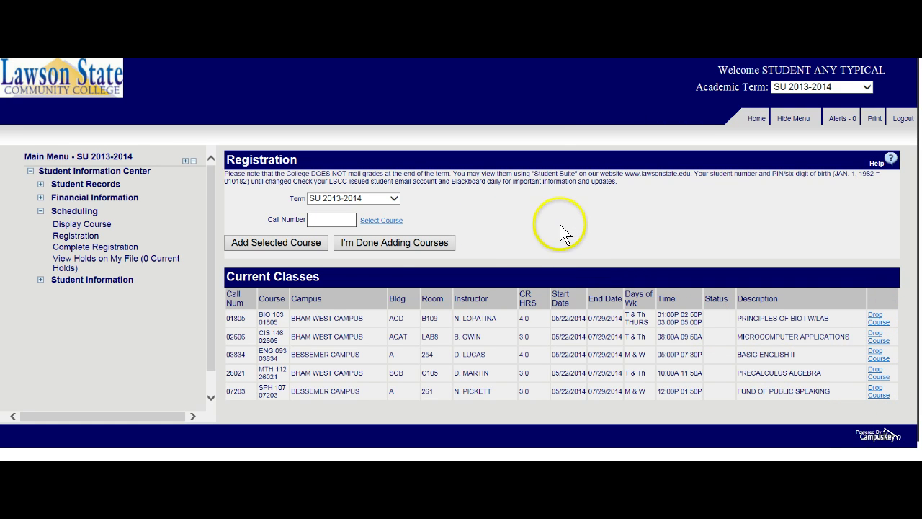
- Finish adding courses and proceed with completing the SU 2013-2014 registration to the credit card payment form
{"action": "left_click", "coordinate": [407, 243]}
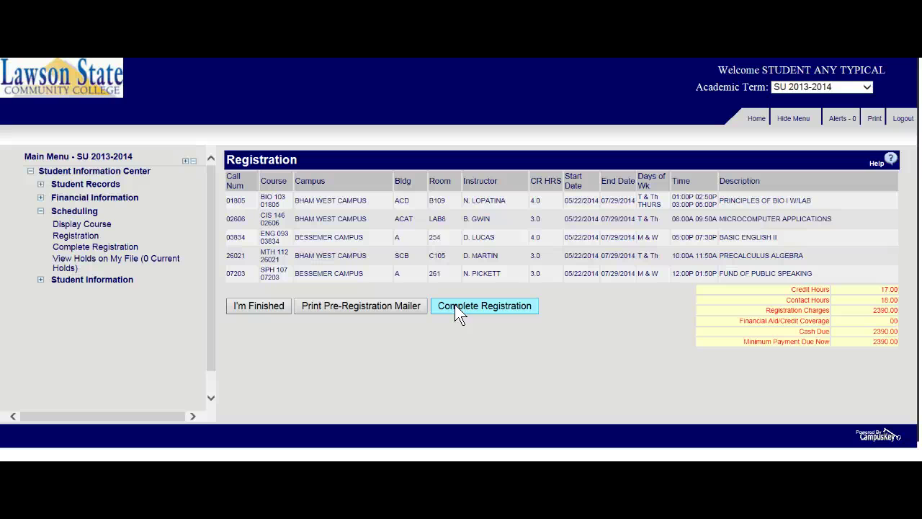
{"action": "left_click", "coordinate": [485, 307]}
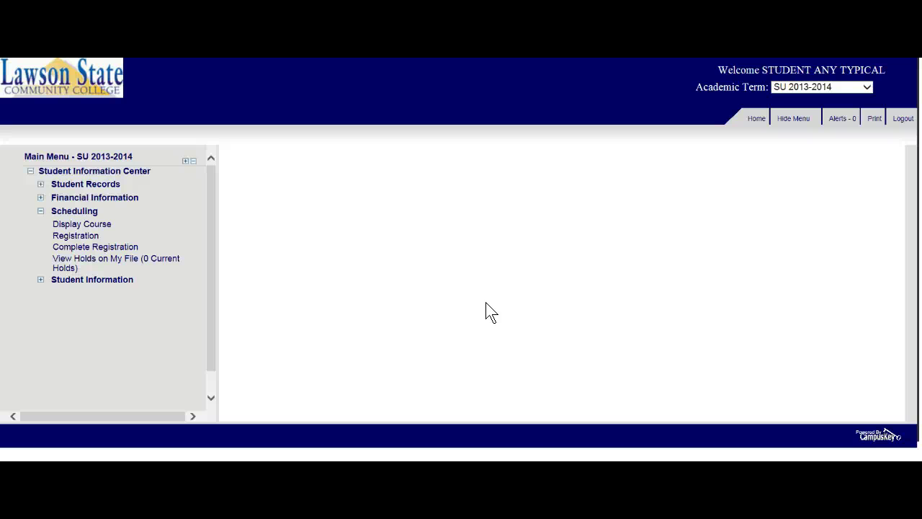
{"action": "left_click", "coordinate": [115, 249]}
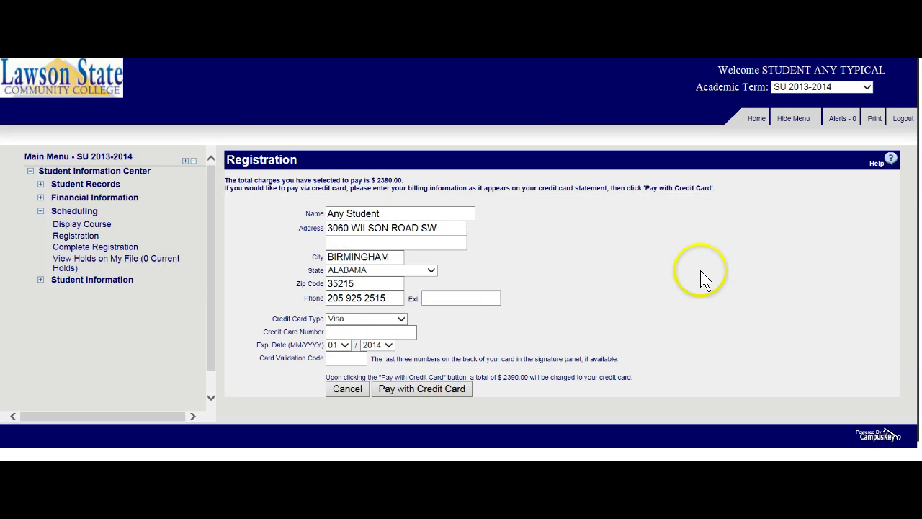